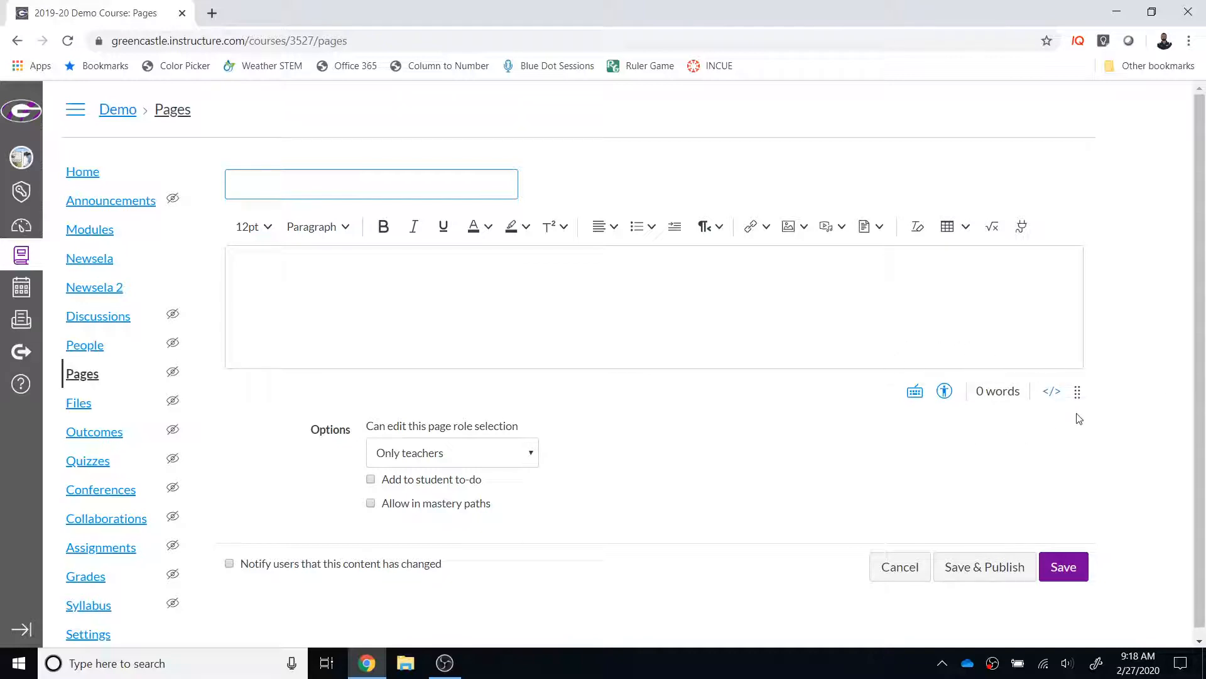
# Step: Enlarge the page's content editor vertically, and shrink the browser window to reach the collapsed editor options
pyautogui.moveTo(1078, 394); pyautogui.dragTo(1099, 471)
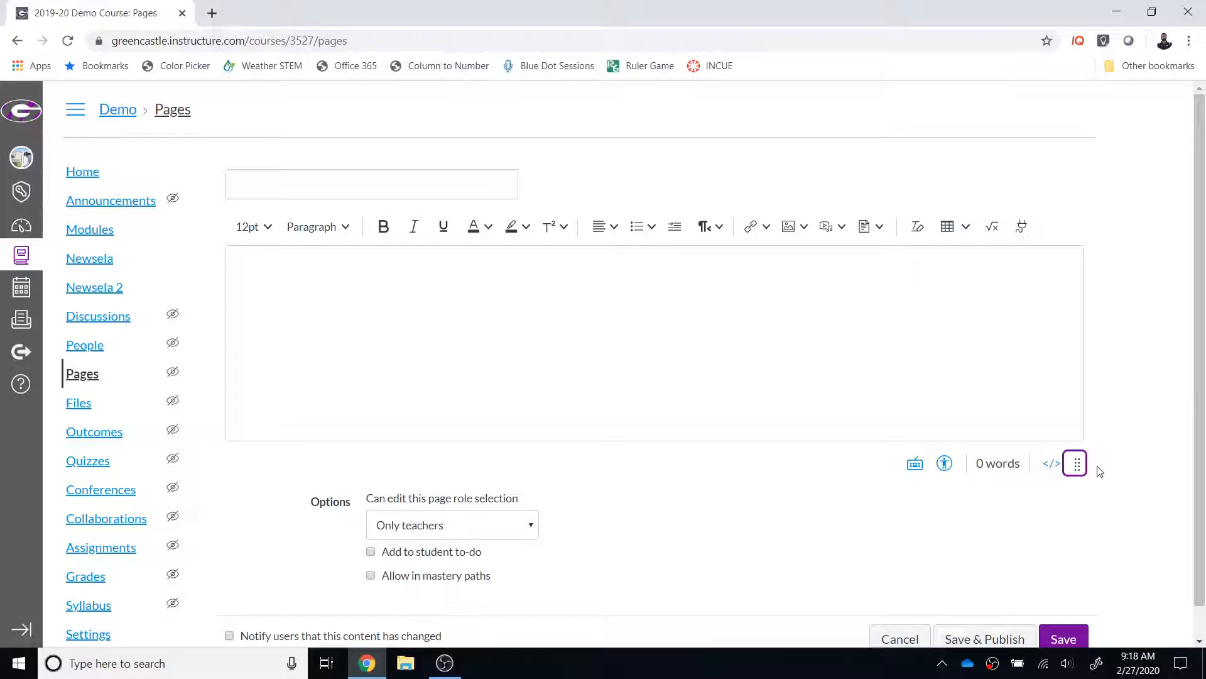
pyautogui.click(1152, 12)
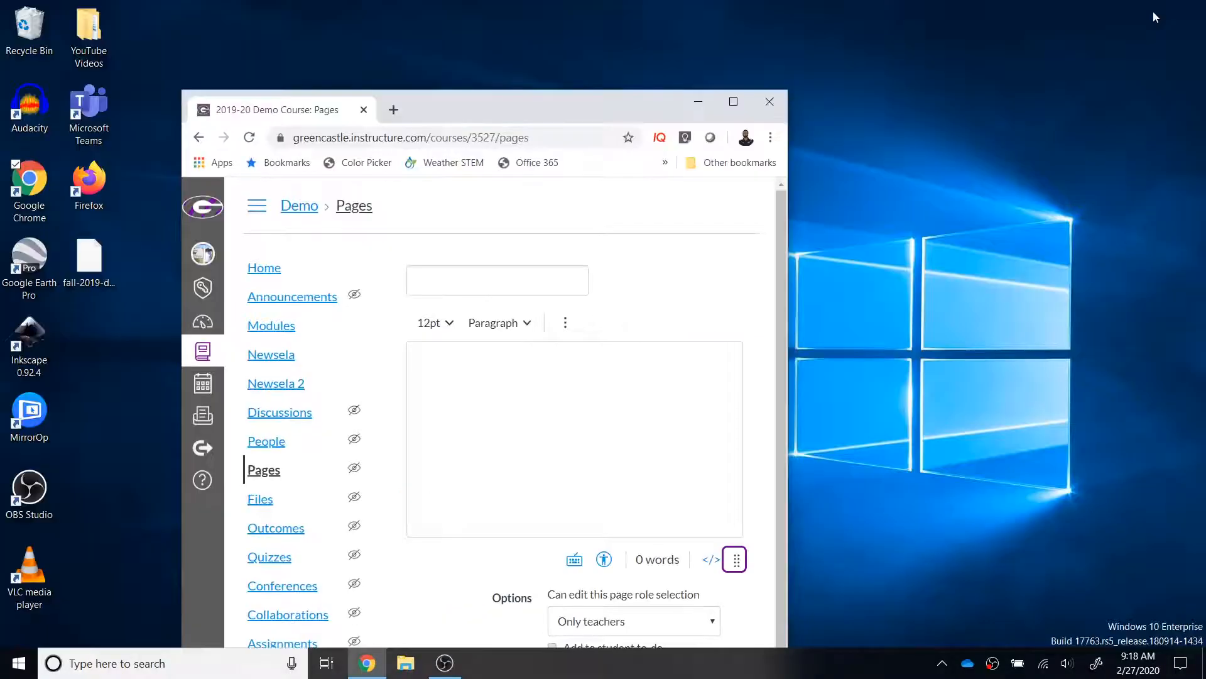
pyautogui.click(565, 326)
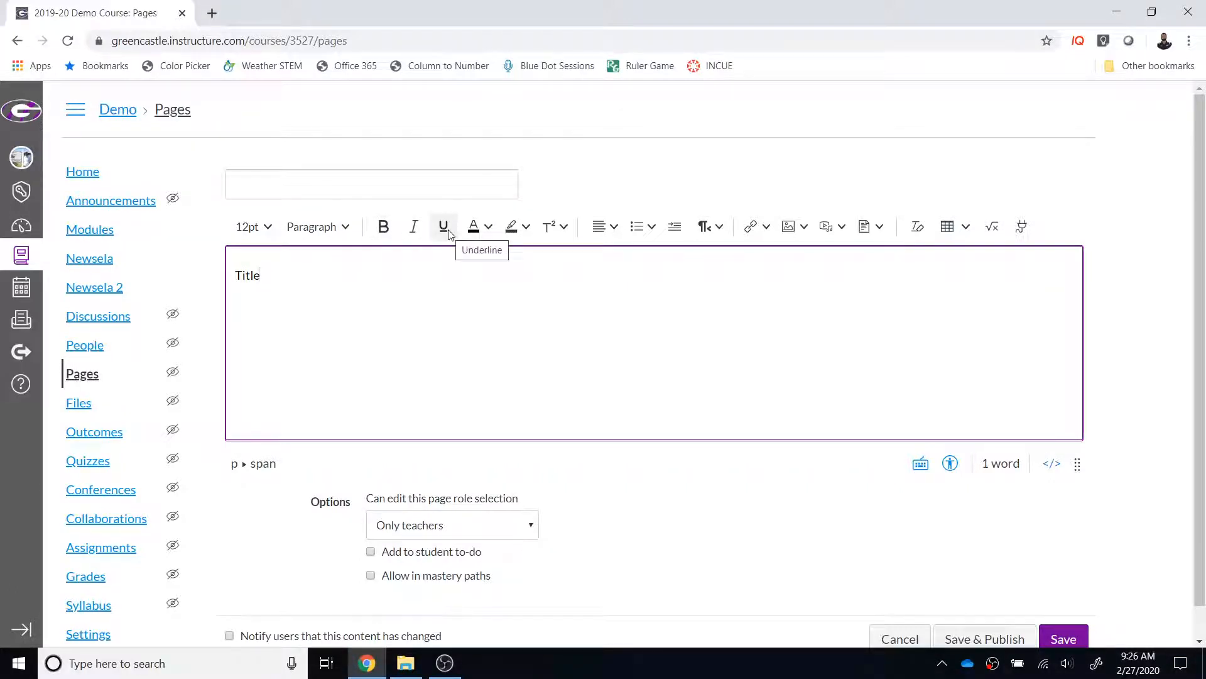
# Step: Format the word "Title" in the page body as 18pt, bold and purple
pyautogui.click(526, 227)
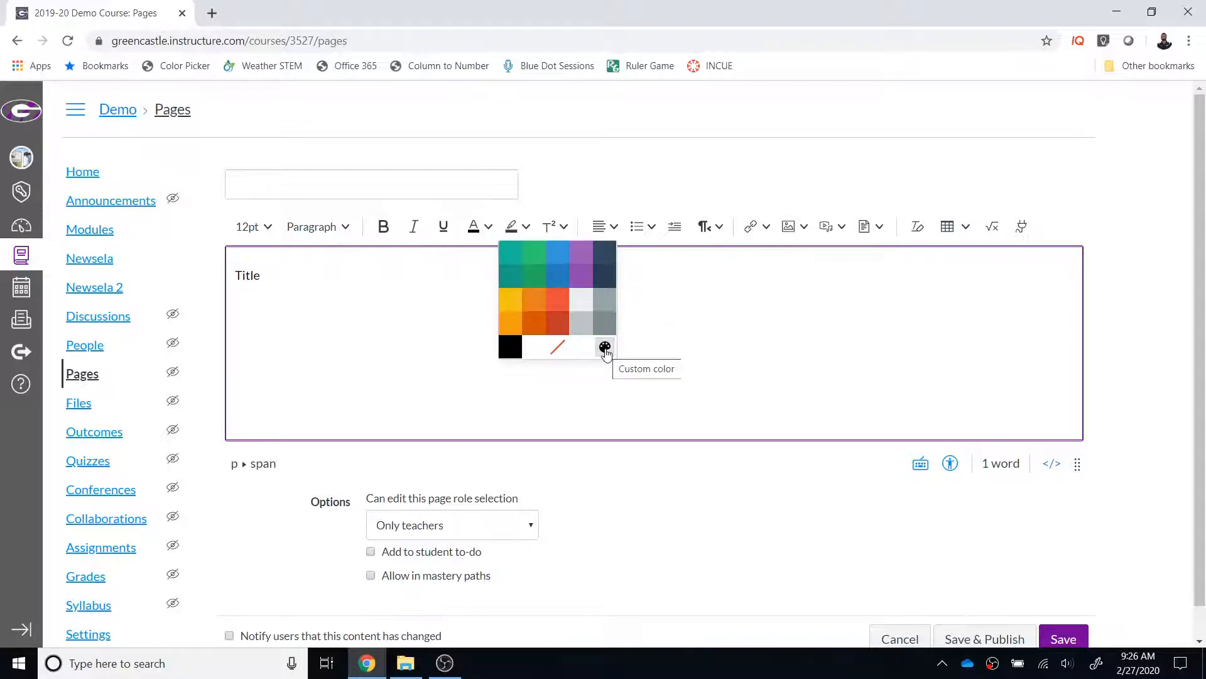
pyautogui.click(259, 277)
pyautogui.moveTo(269, 279); pyautogui.dragTo(228, 277)
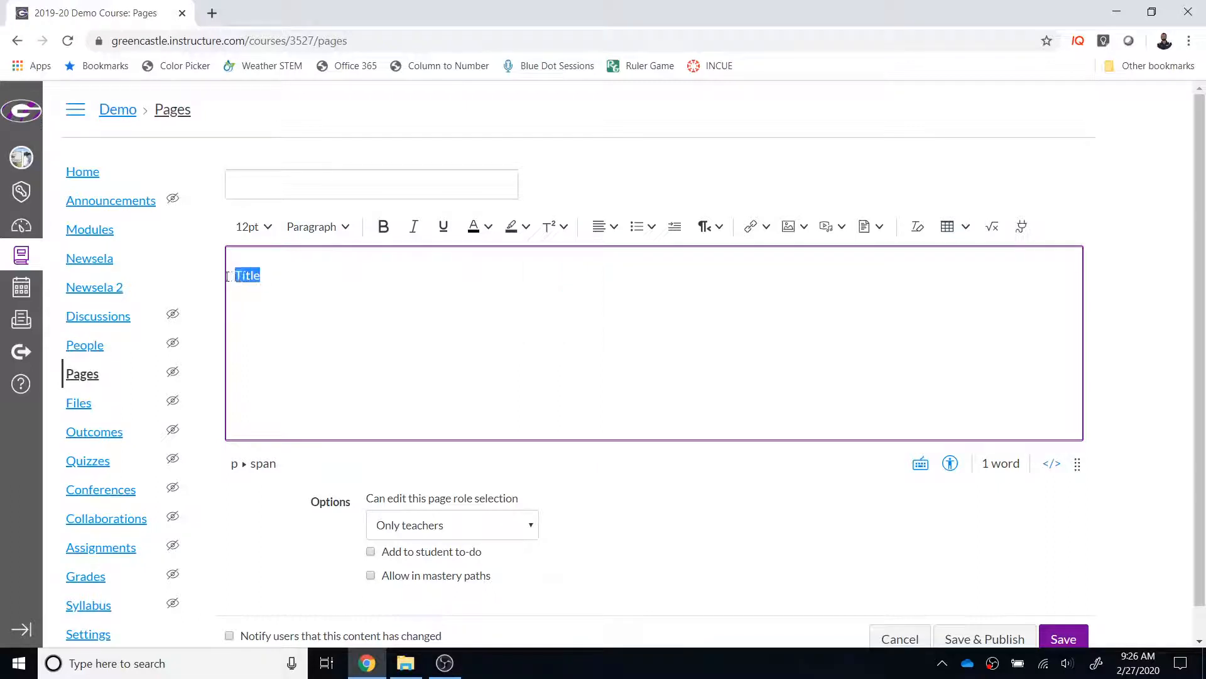
pyautogui.click(251, 226)
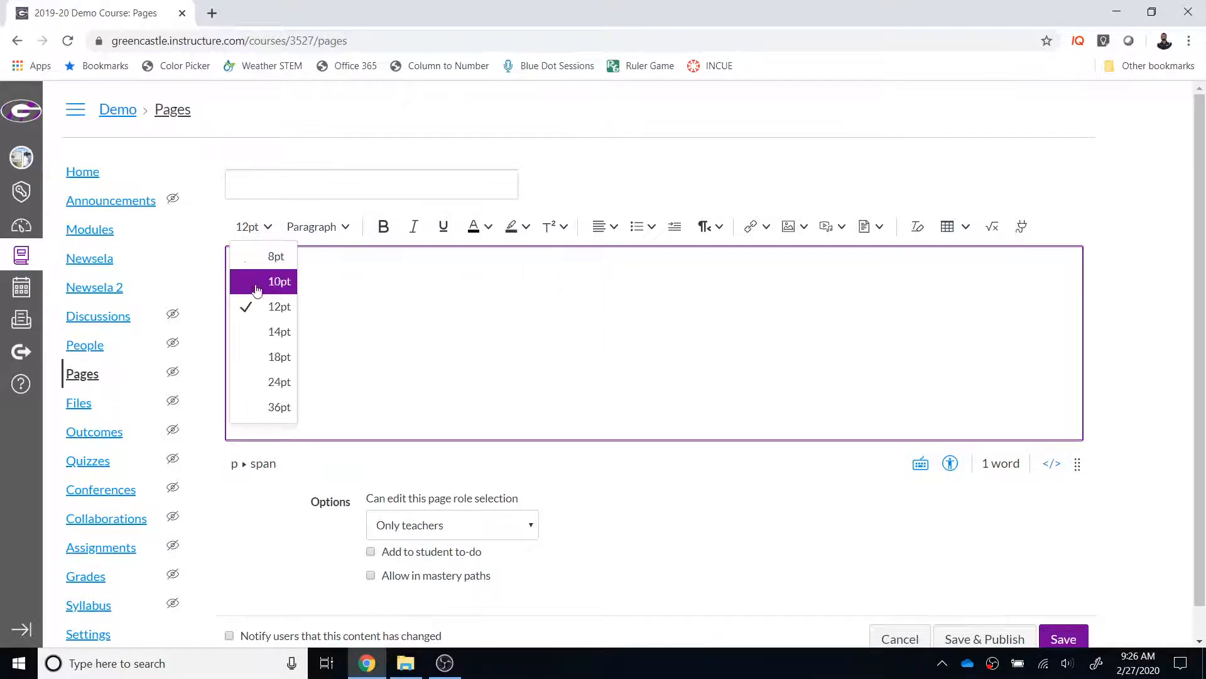
pyautogui.click(264, 356)
pyautogui.click(384, 223)
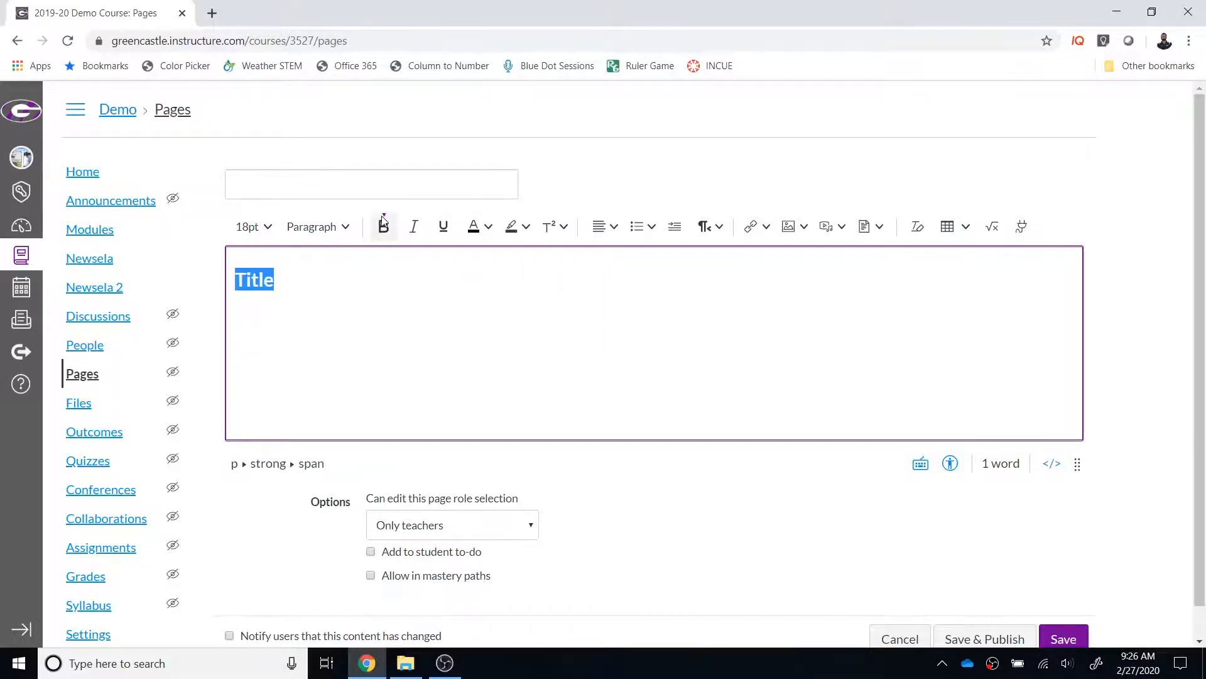
pyautogui.click(487, 228)
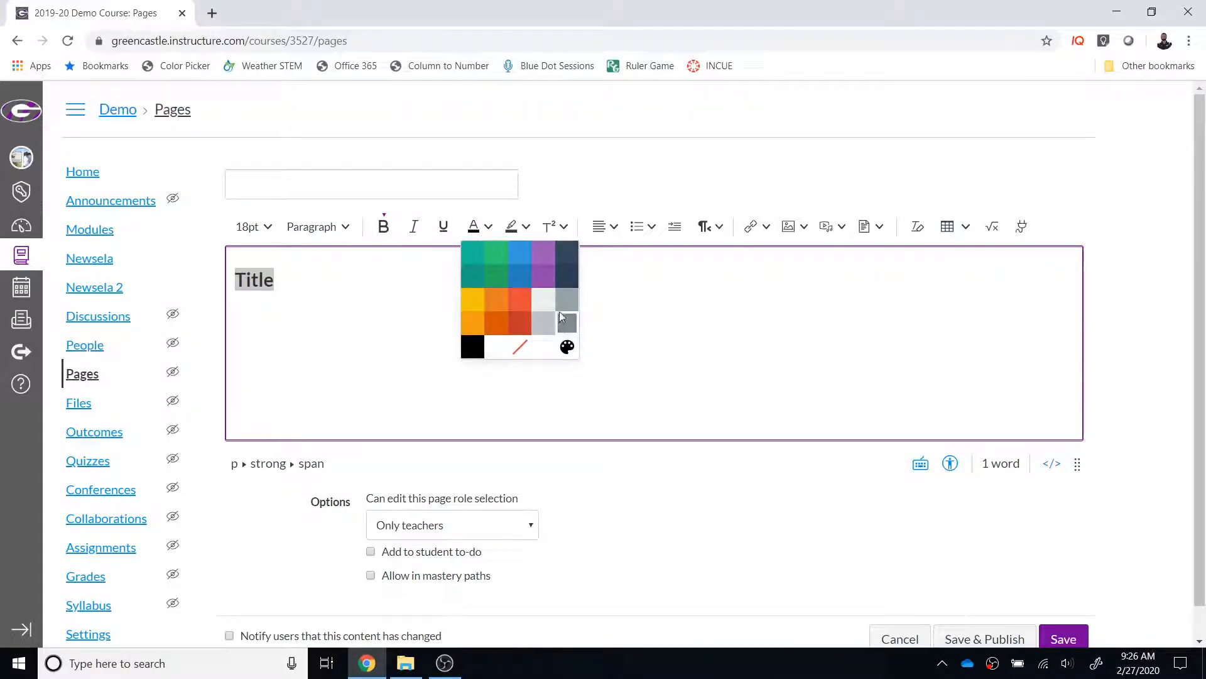
pyautogui.click(542, 275)
pyautogui.click(319, 294)
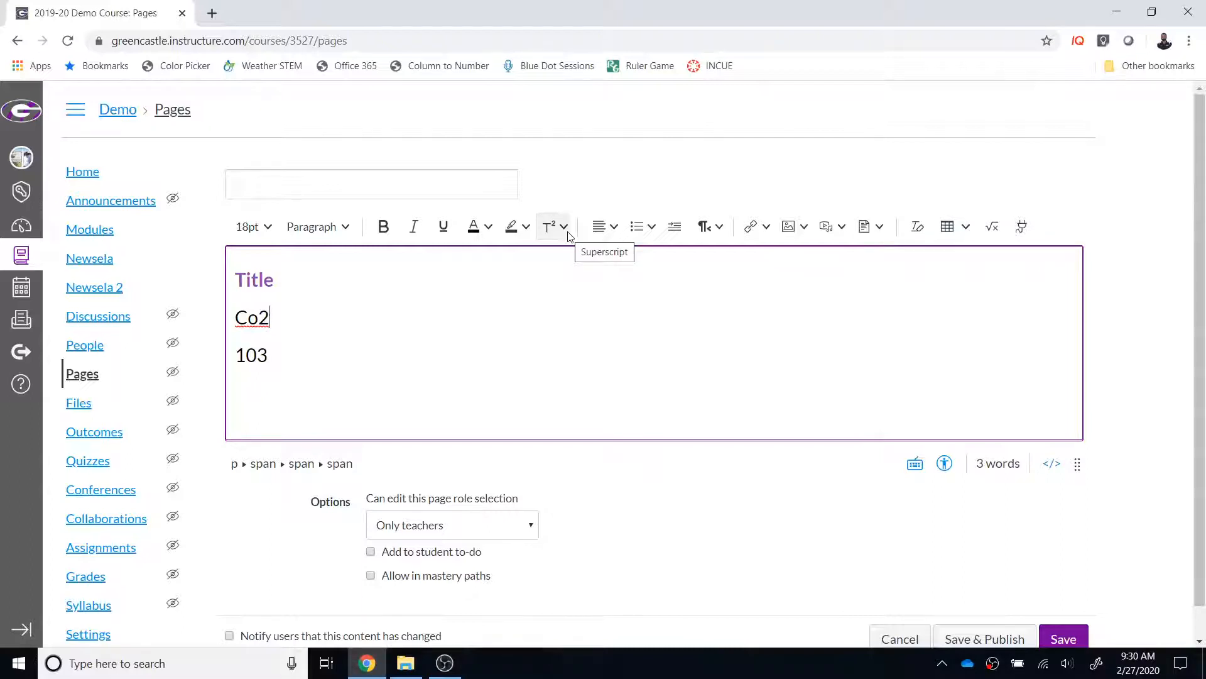
# Step: Make the 2 in "Co2" a subscript
pyautogui.click(568, 232)
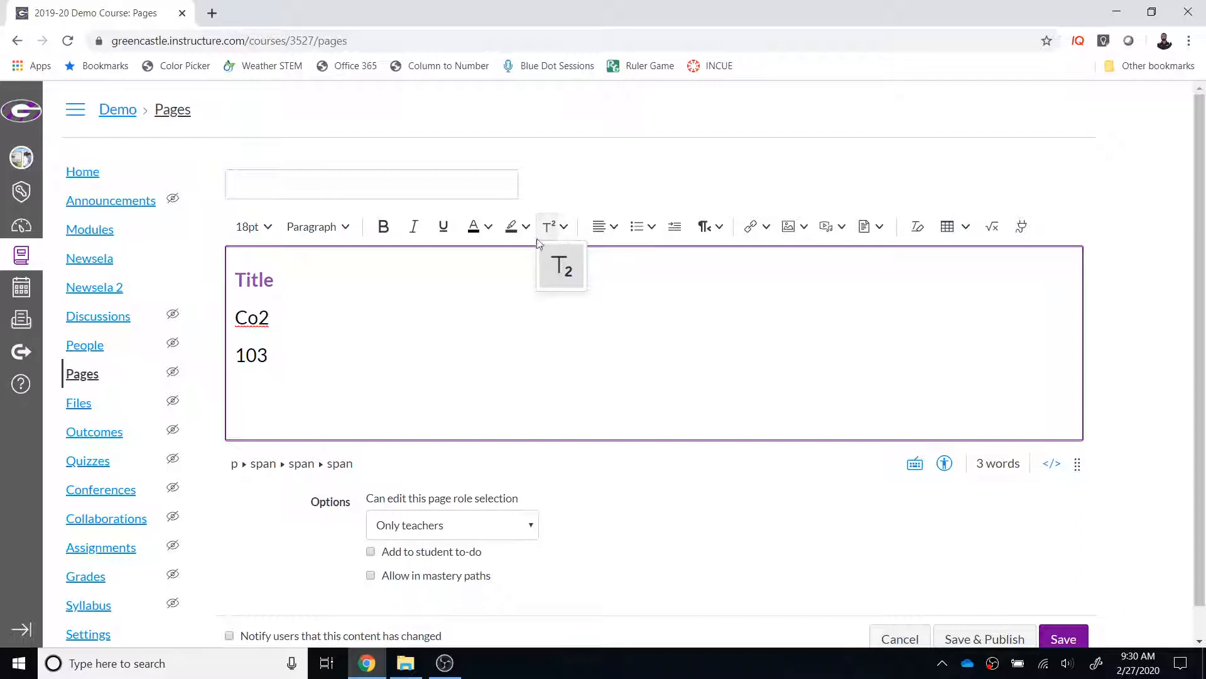
pyautogui.moveTo(272, 318); pyautogui.dragTo(264, 318)
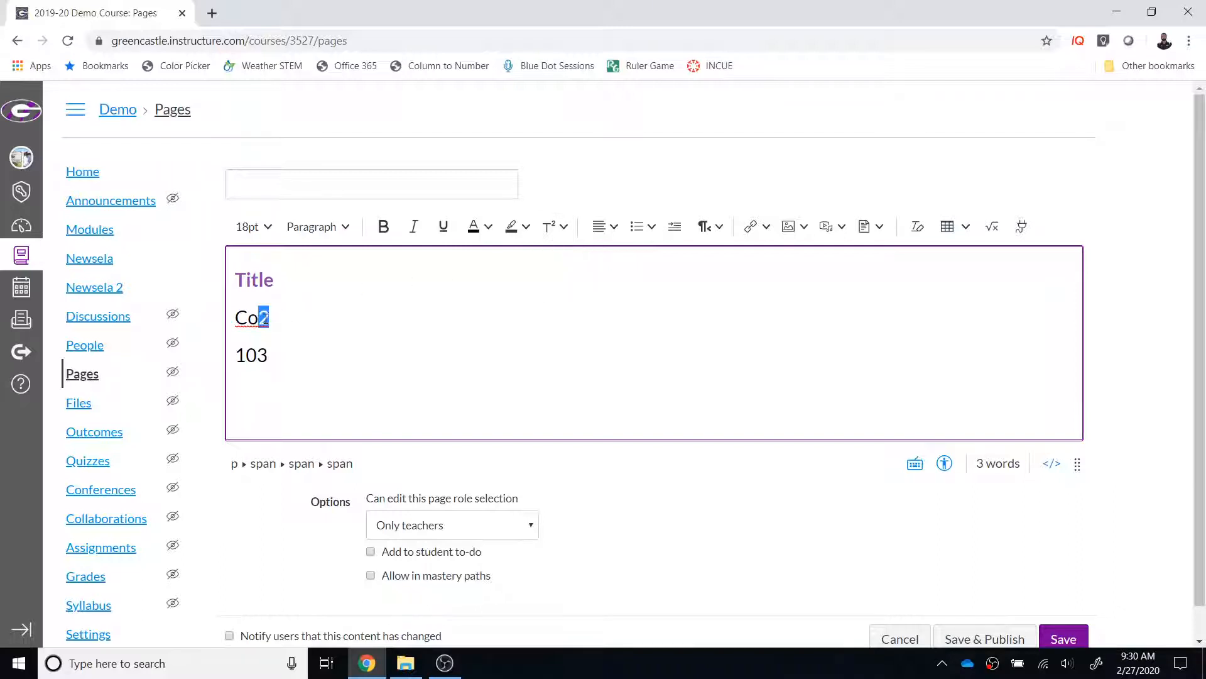
pyautogui.click(565, 230)
pyautogui.click(567, 267)
# Step: Make the 3 in "103" a superscript and switch it to a subscript
pyautogui.moveTo(257, 362); pyautogui.dragTo(282, 348)
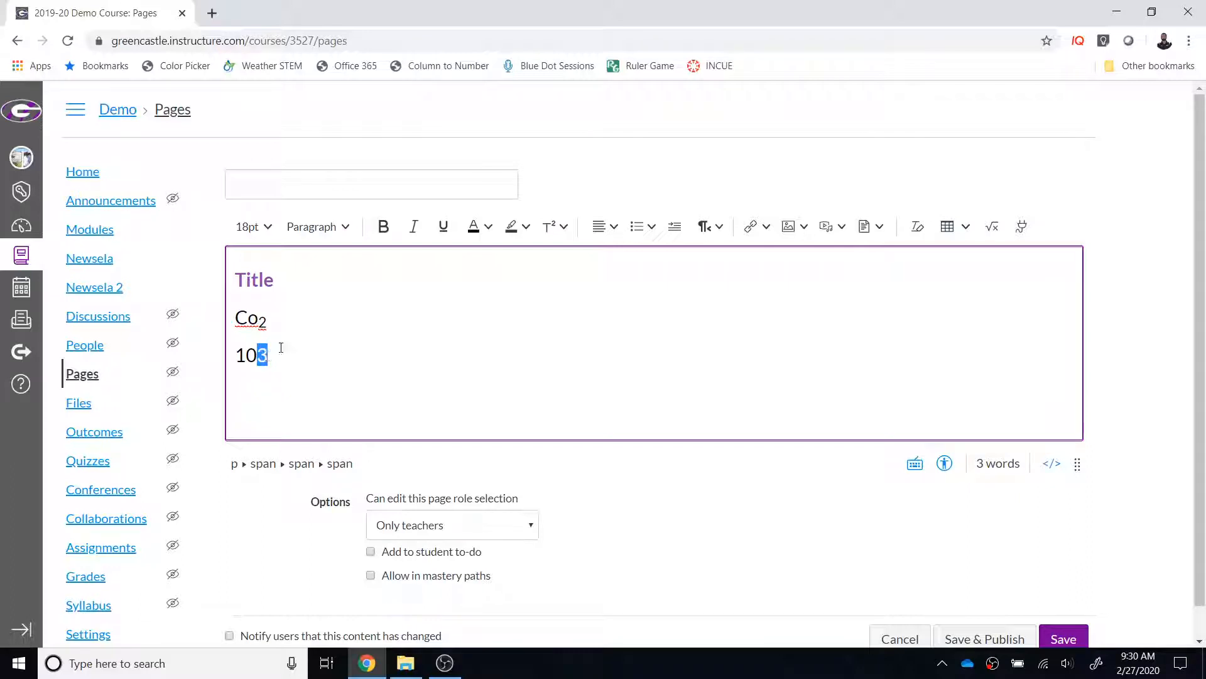
pyautogui.click(562, 227)
pyautogui.click(553, 227)
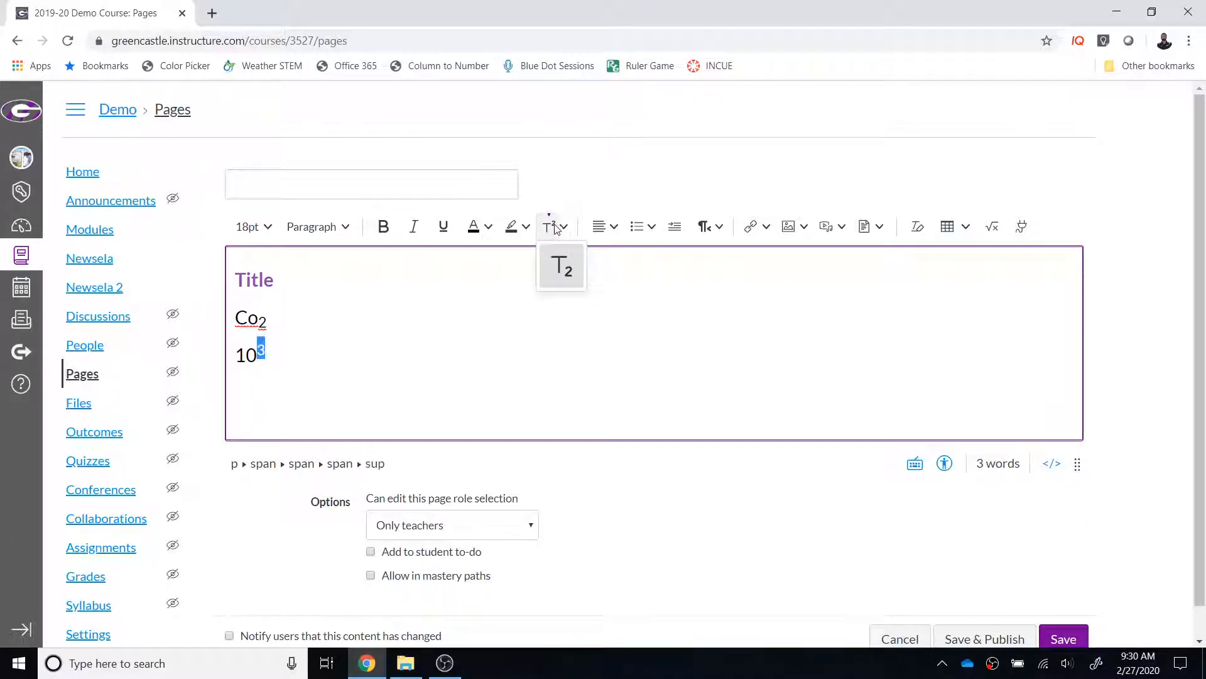
pyautogui.click(572, 274)
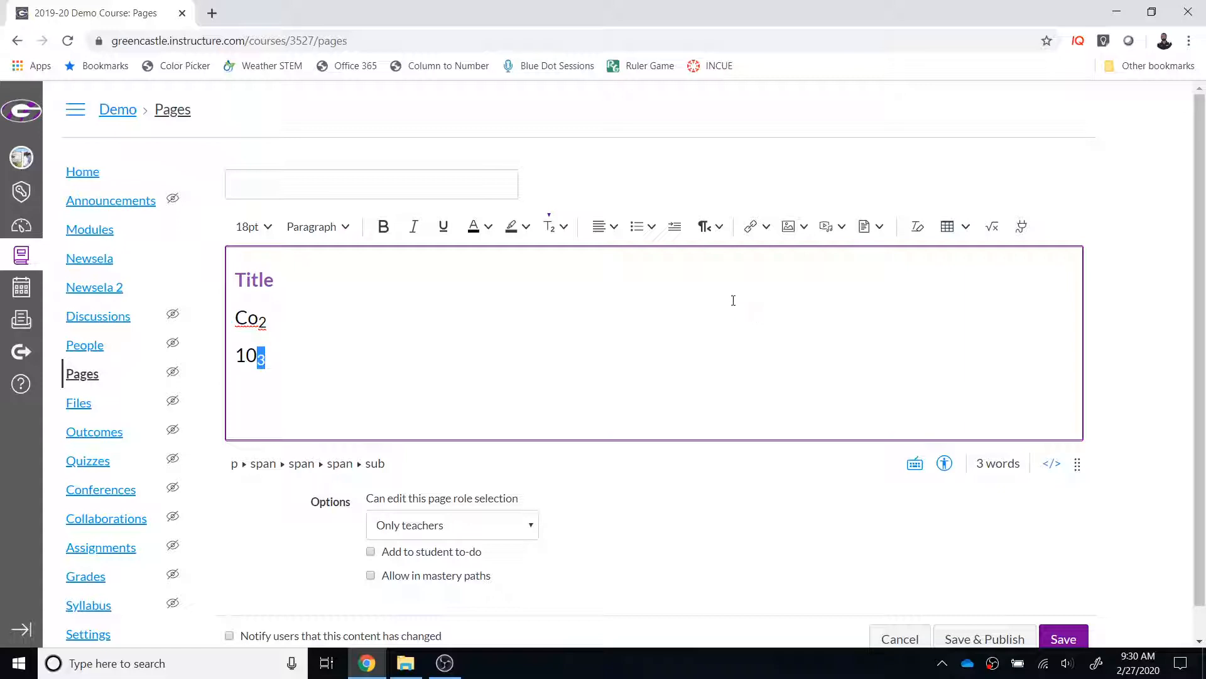
# Step: Clear the formatting of the 3 in "103" and set its font size to 18pt
pyautogui.click(918, 228)
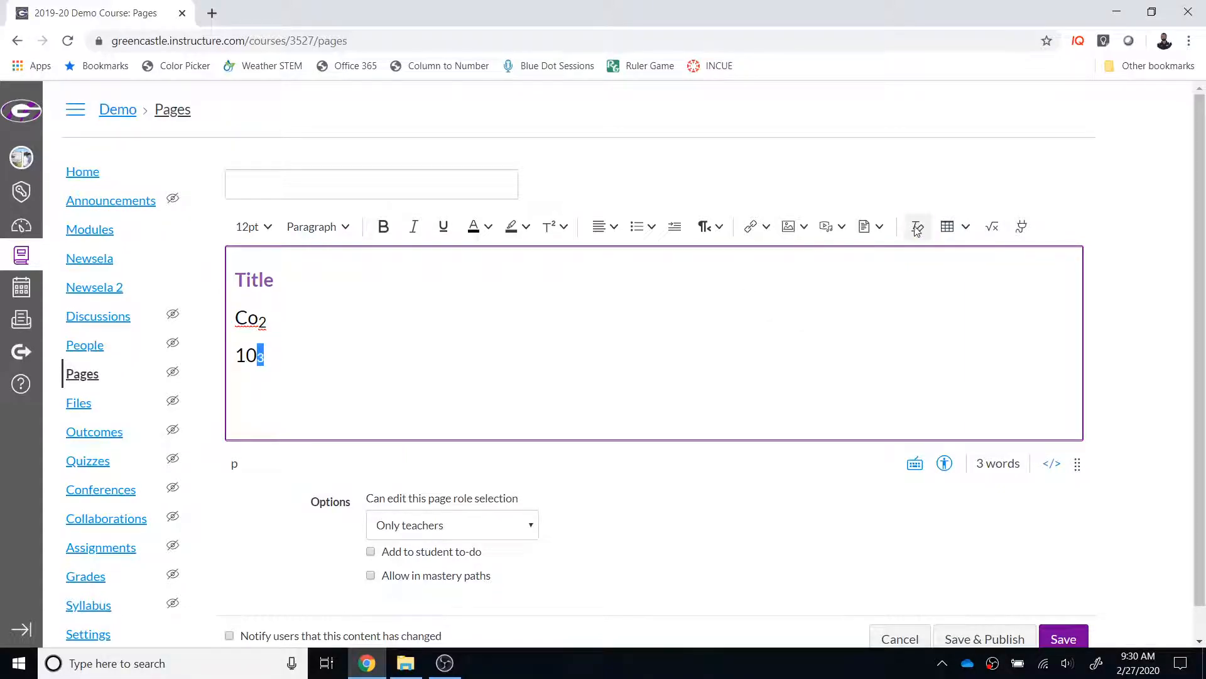
pyautogui.click(251, 227)
pyautogui.click(277, 356)
pyautogui.click(288, 360)
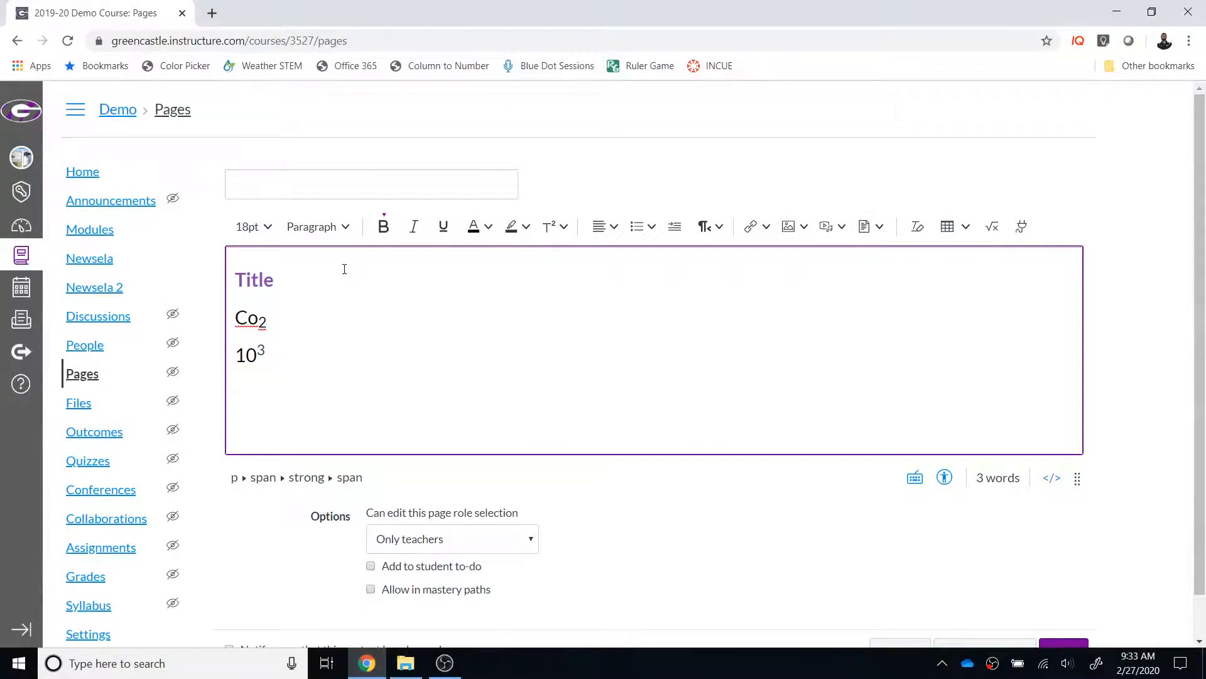
# Step: Center the "Title" line in the page body
pyautogui.moveTo(322, 277); pyautogui.dragTo(221, 282)
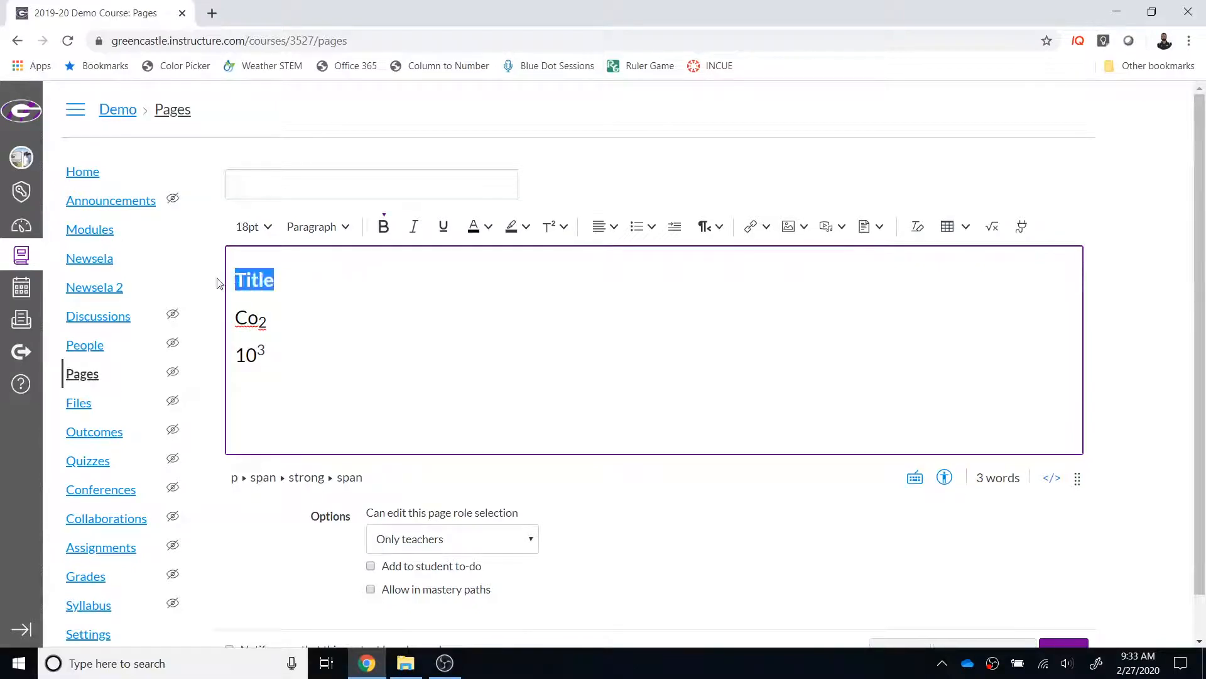
pyautogui.click(613, 227)
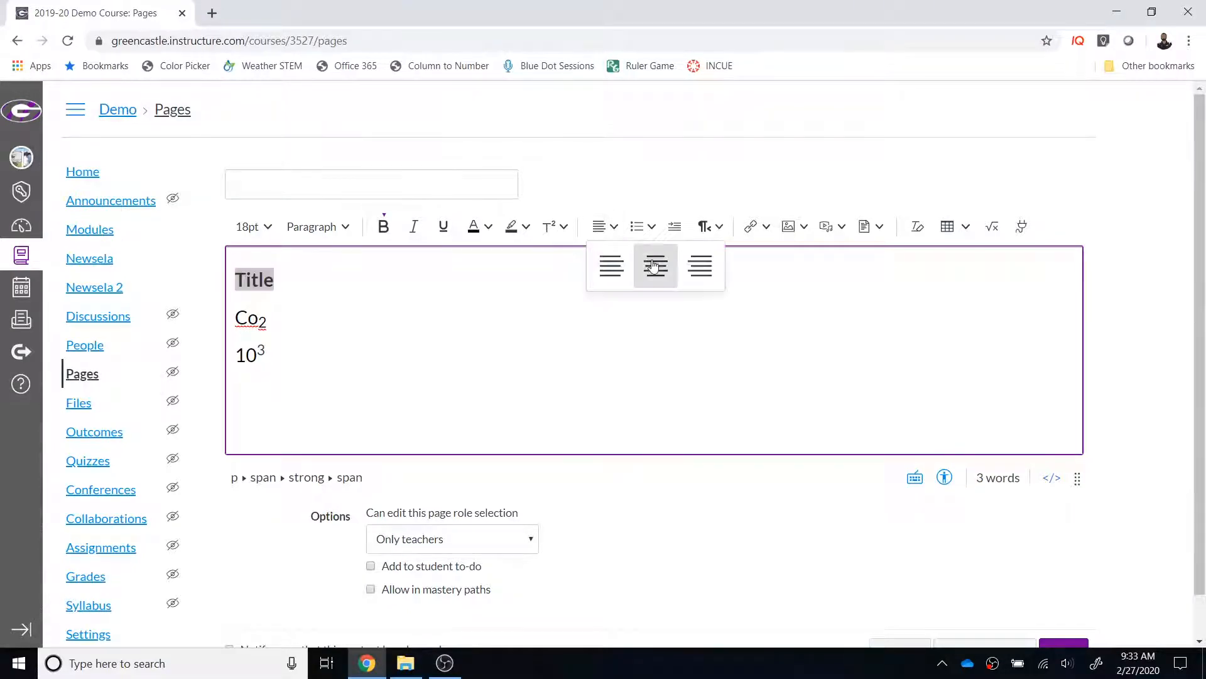
pyautogui.click(653, 262)
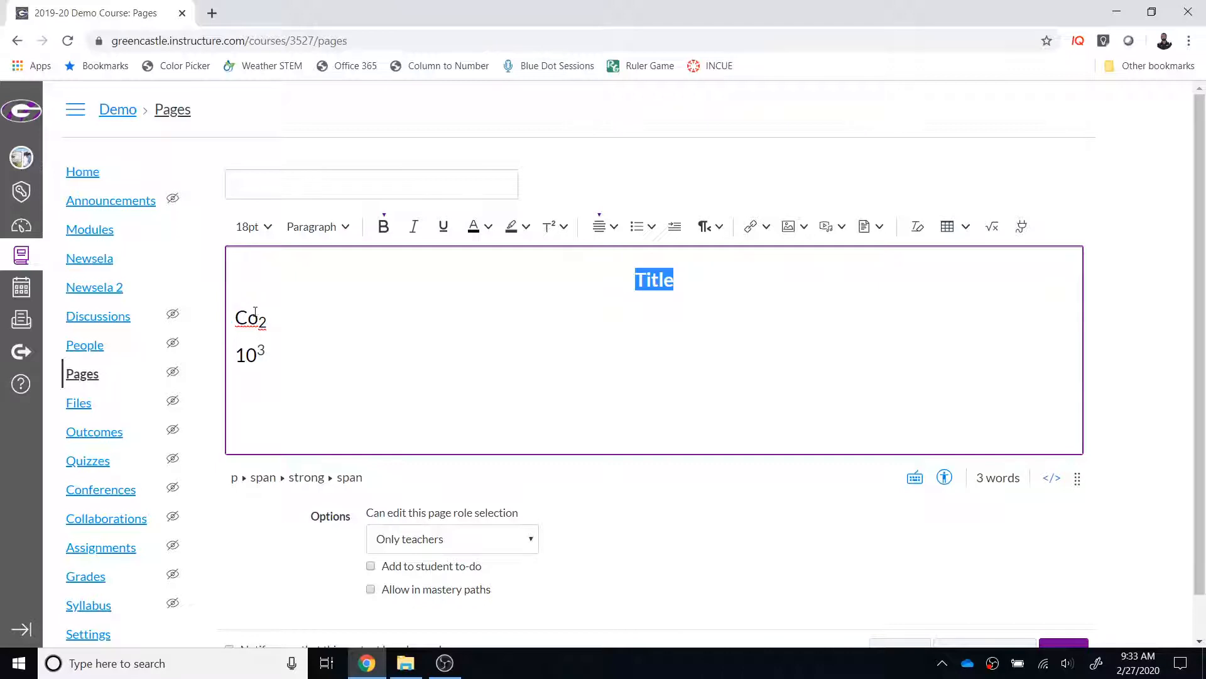
# Step: Turn the Co2 and 103 lines below the title into a bulleted list with solid round bullets
pyautogui.moveTo(235, 313); pyautogui.dragTo(277, 337)
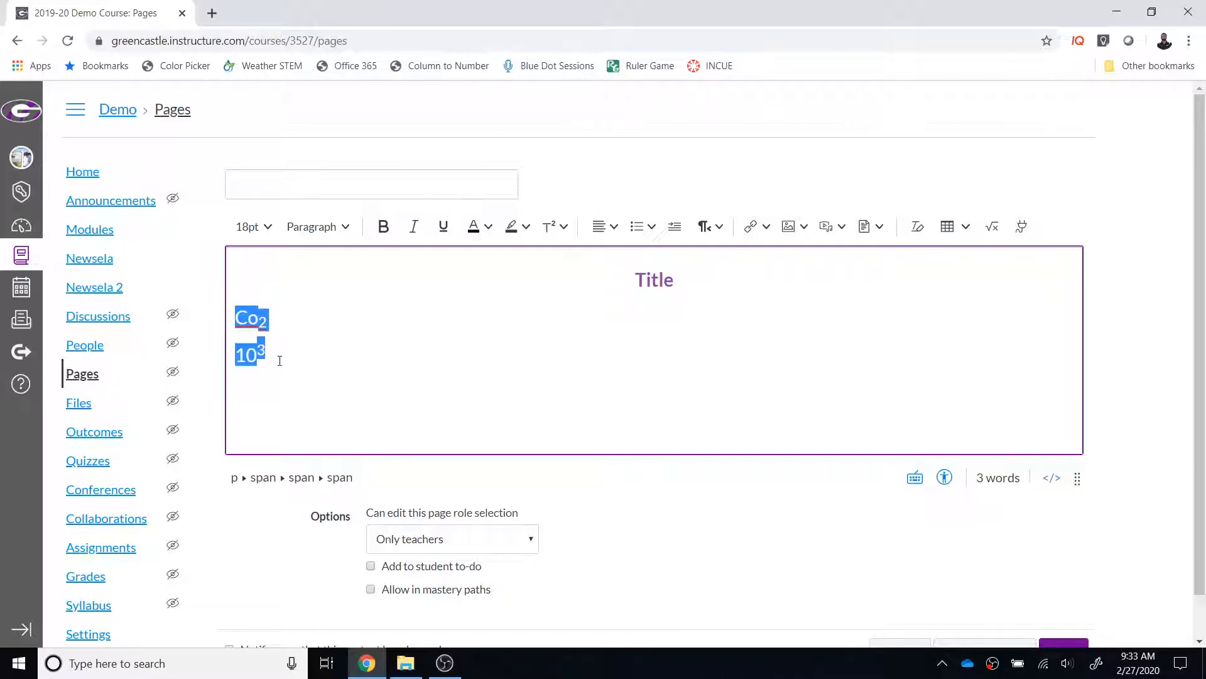
pyautogui.click(651, 227)
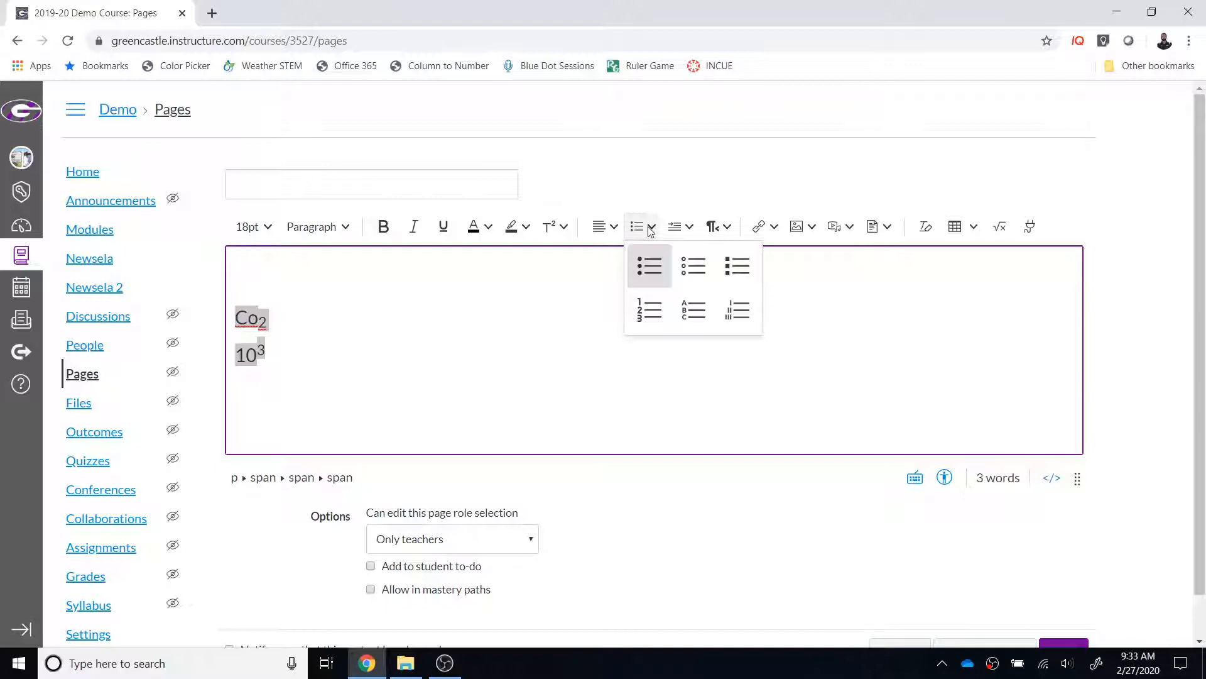
pyautogui.click(649, 277)
# Step: Try increasing and decreasing the indent of the second bullet, leaving it nested one level under the Co2 bullet
pyautogui.click(298, 343)
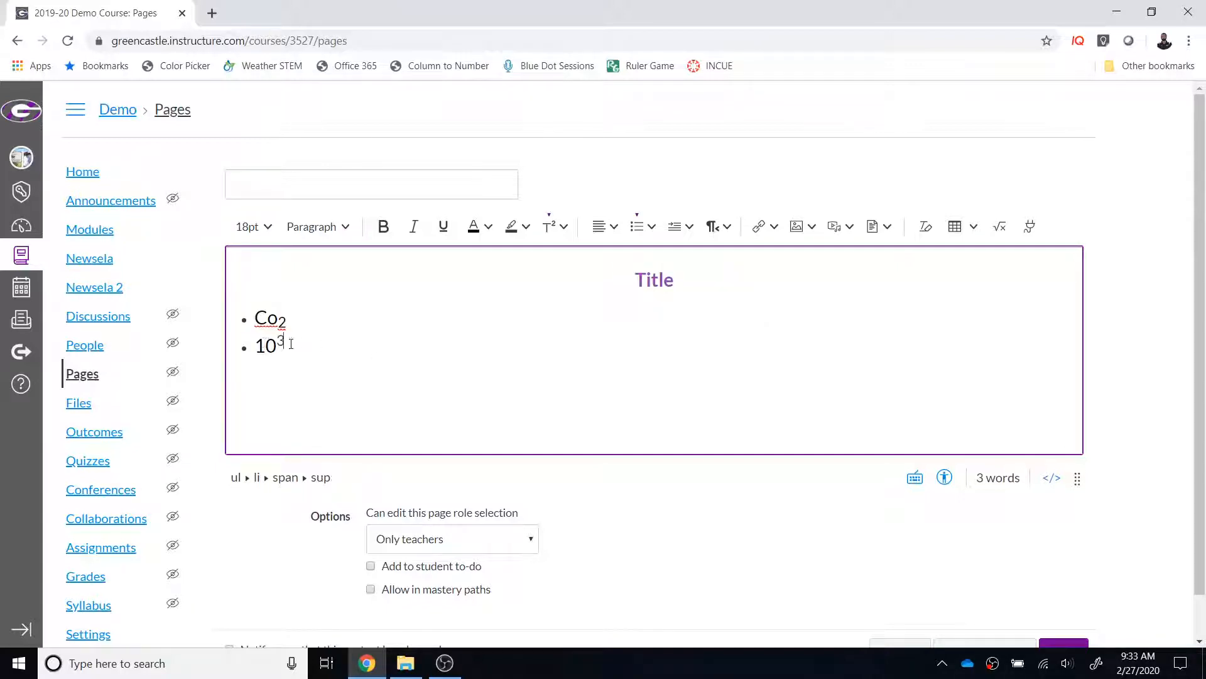
pyautogui.click(690, 229)
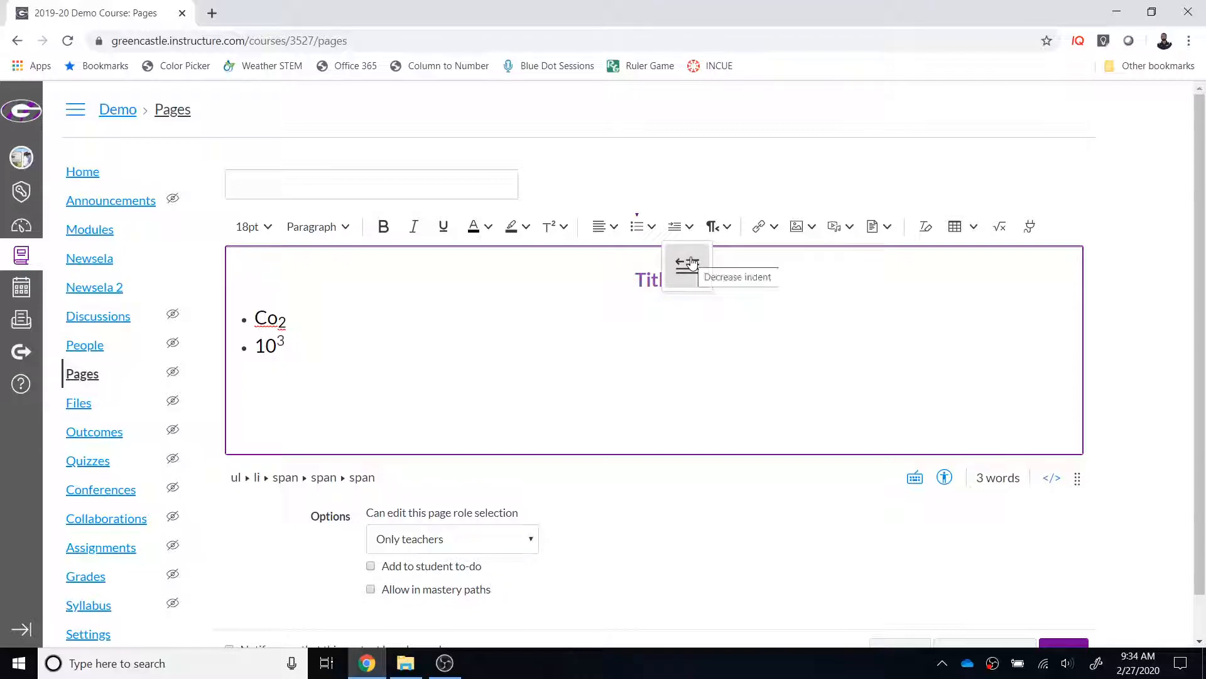
pyautogui.click(677, 228)
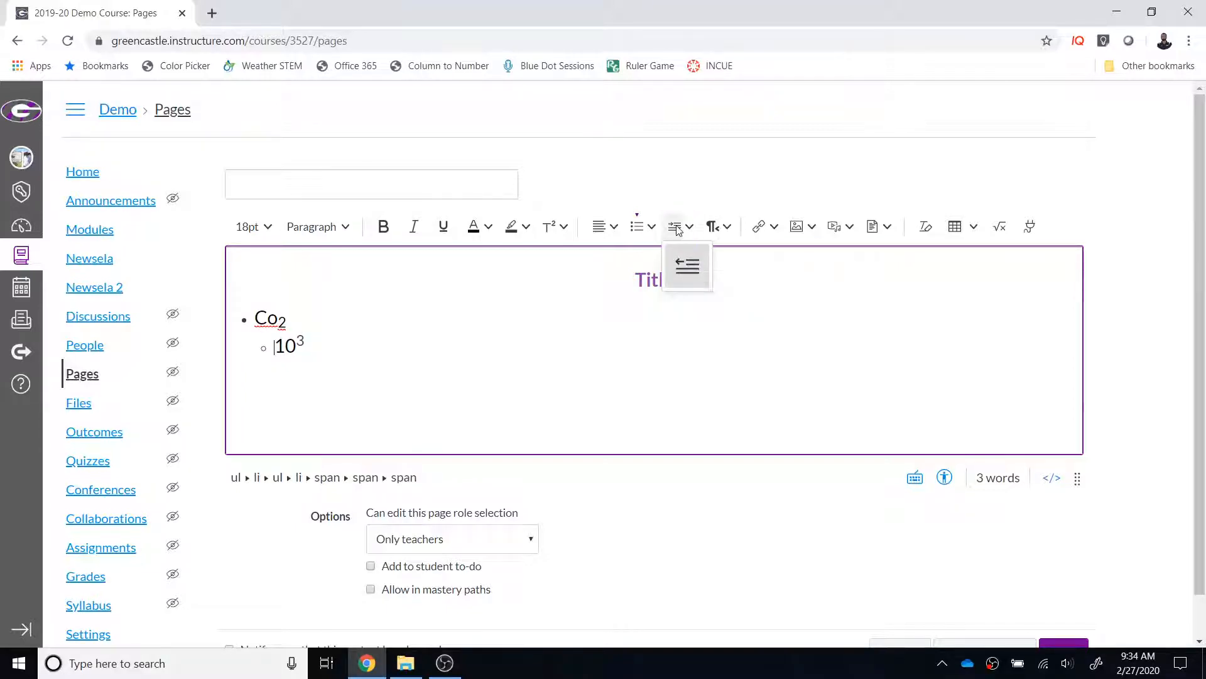
pyautogui.click(686, 256)
pyautogui.click(674, 227)
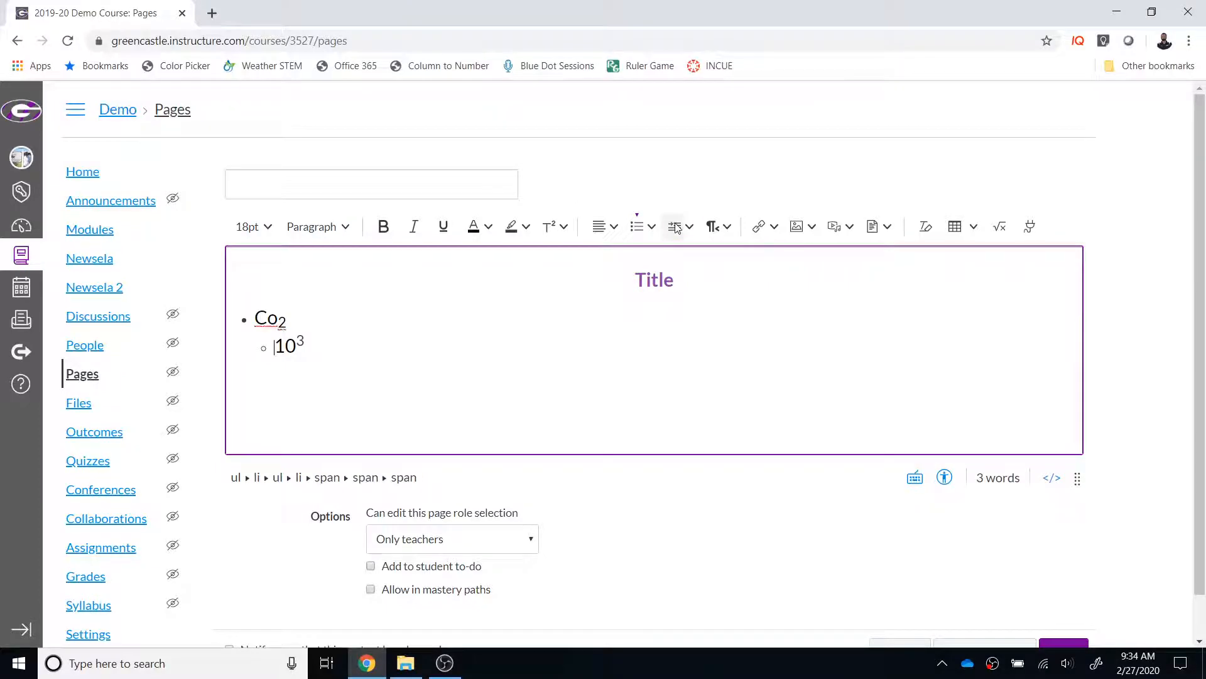
pyautogui.click(684, 230)
pyautogui.click(689, 229)
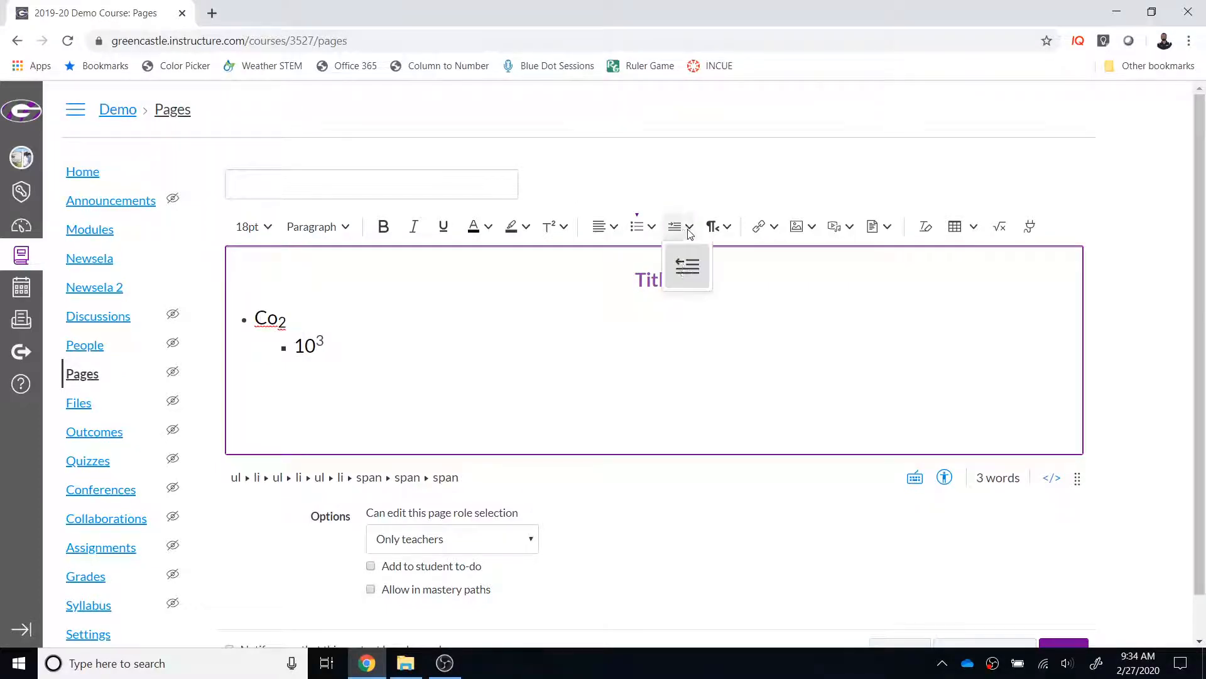
pyautogui.click(684, 264)
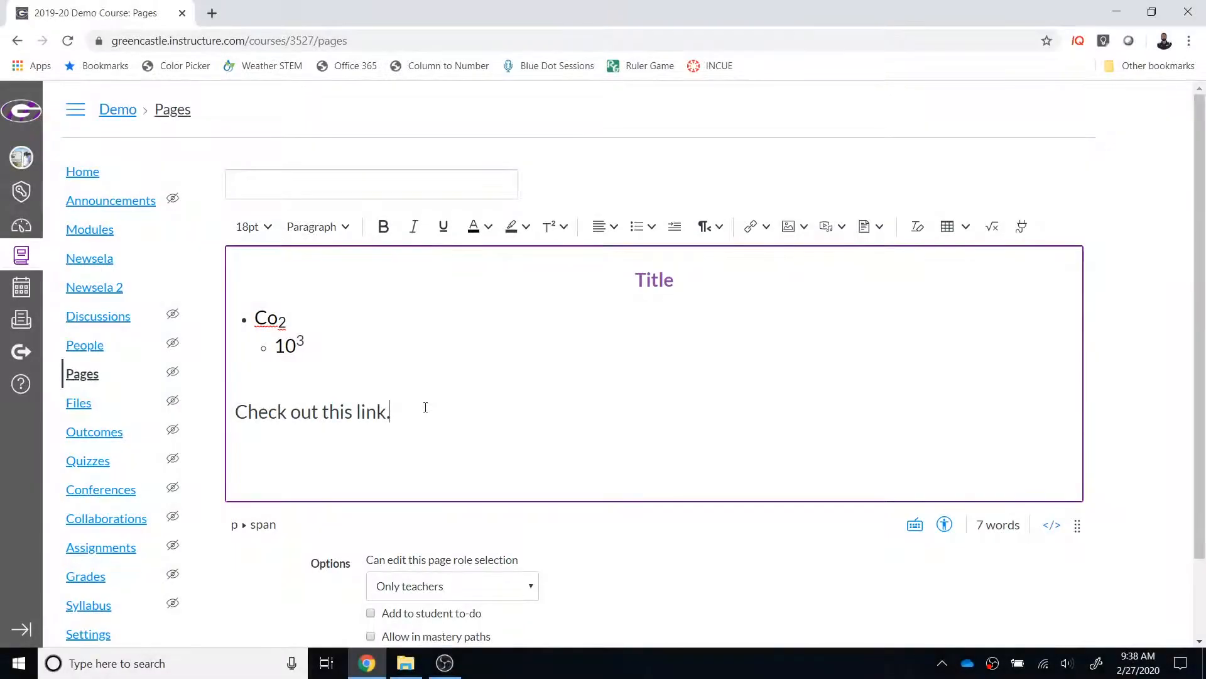
# Step: Examine the external link settings for the word "link" in "Check out this link.", then close them without entering an address
pyautogui.moveTo(355, 409); pyautogui.dragTo(385, 409)
pyautogui.click(766, 227)
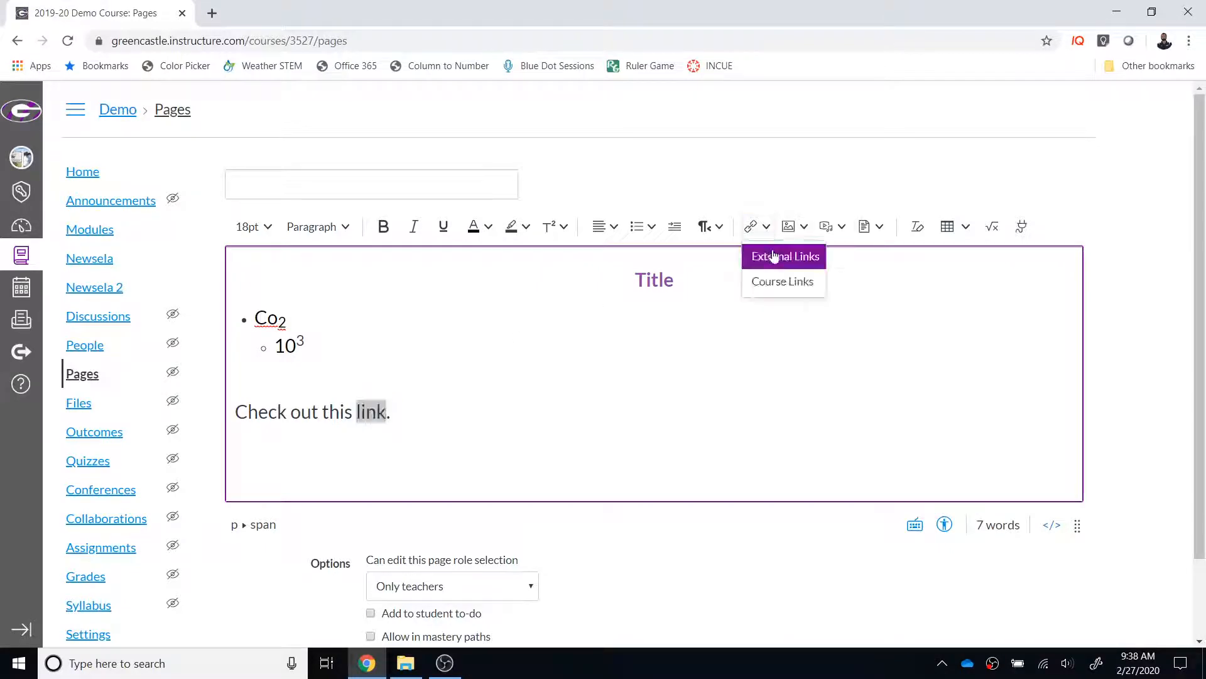
pyautogui.click(774, 255)
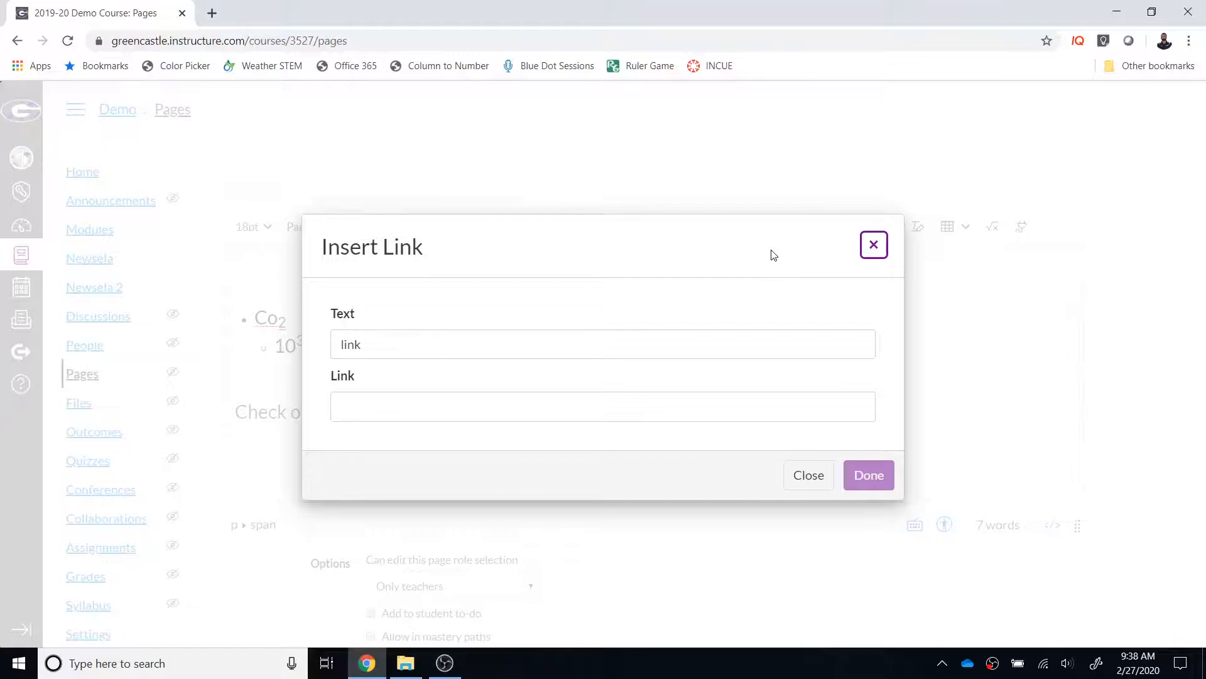
pyautogui.click(563, 406)
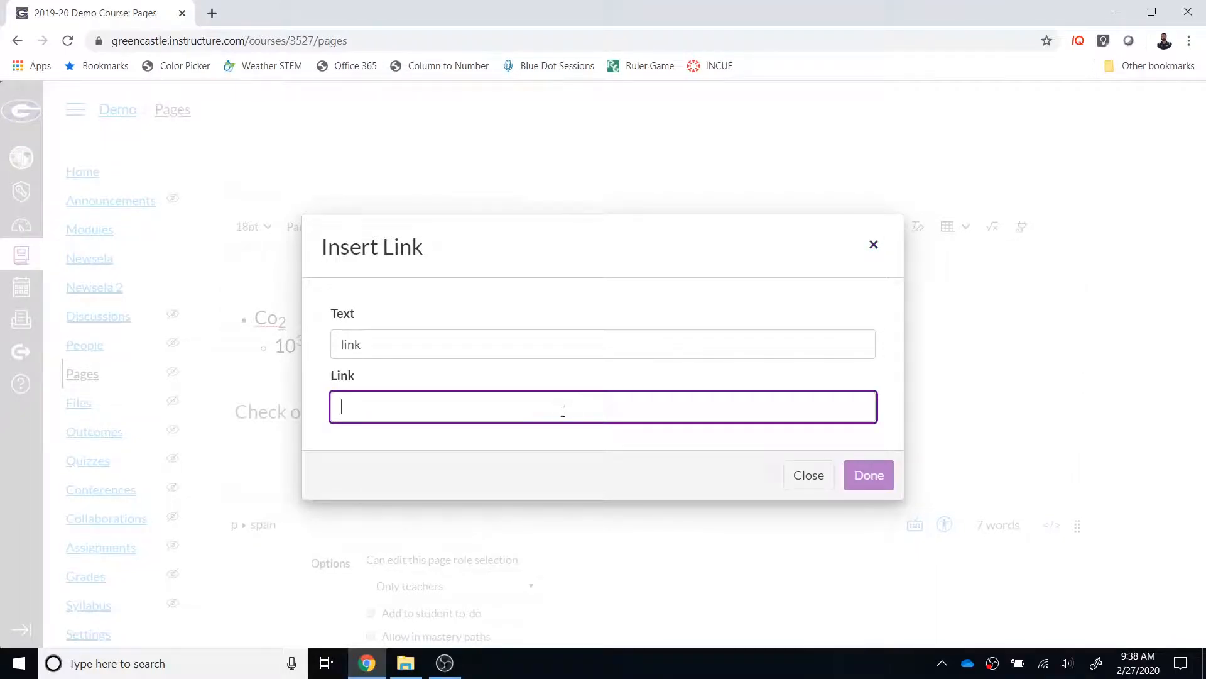
pyautogui.click(873, 244)
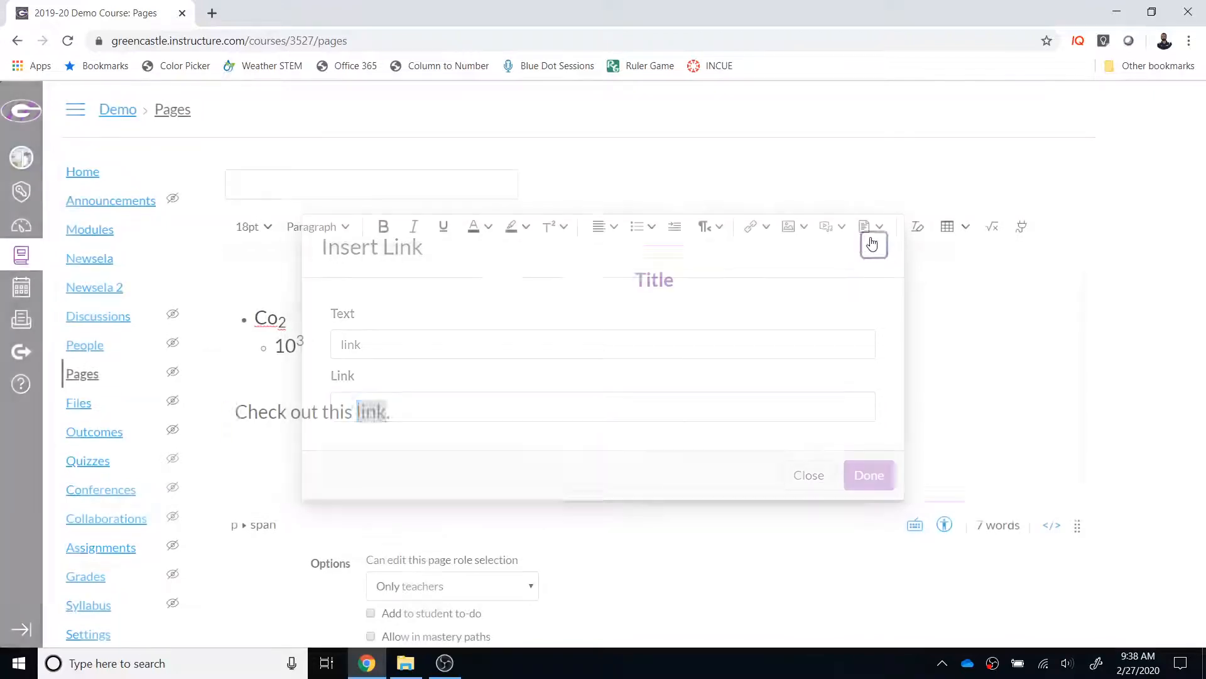
# Step: Examine the course links available for the word "link", including the list of assignments
pyautogui.click(773, 235)
pyautogui.click(783, 281)
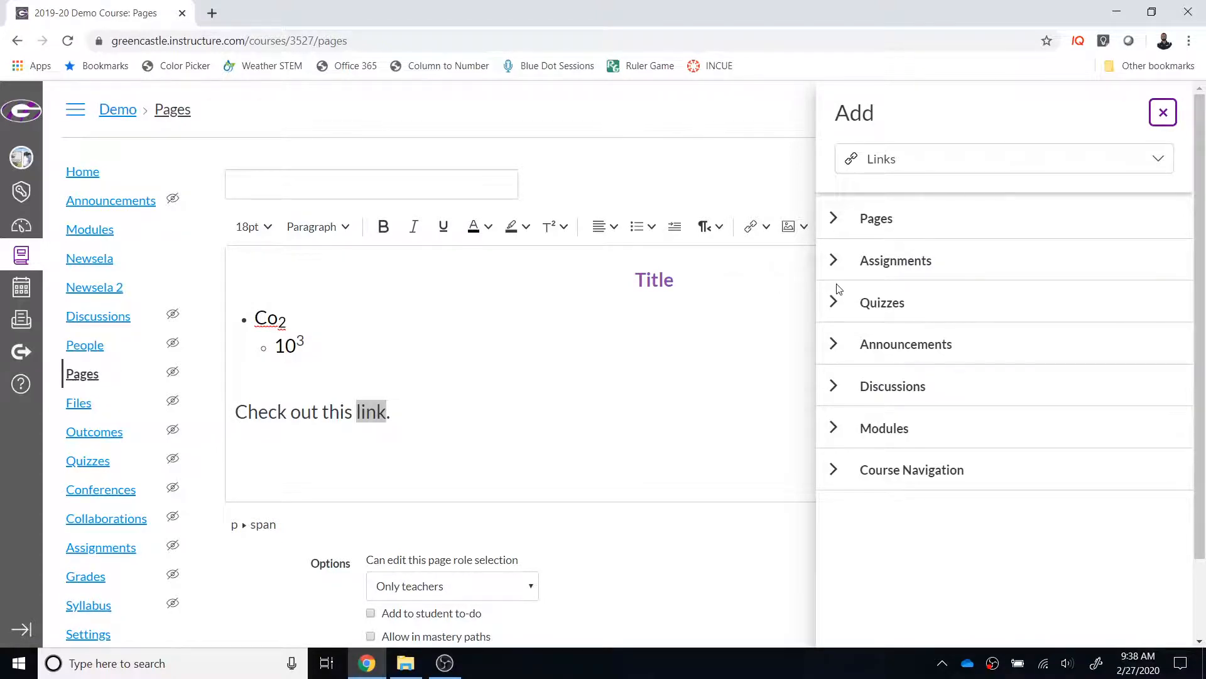
pyautogui.click(833, 260)
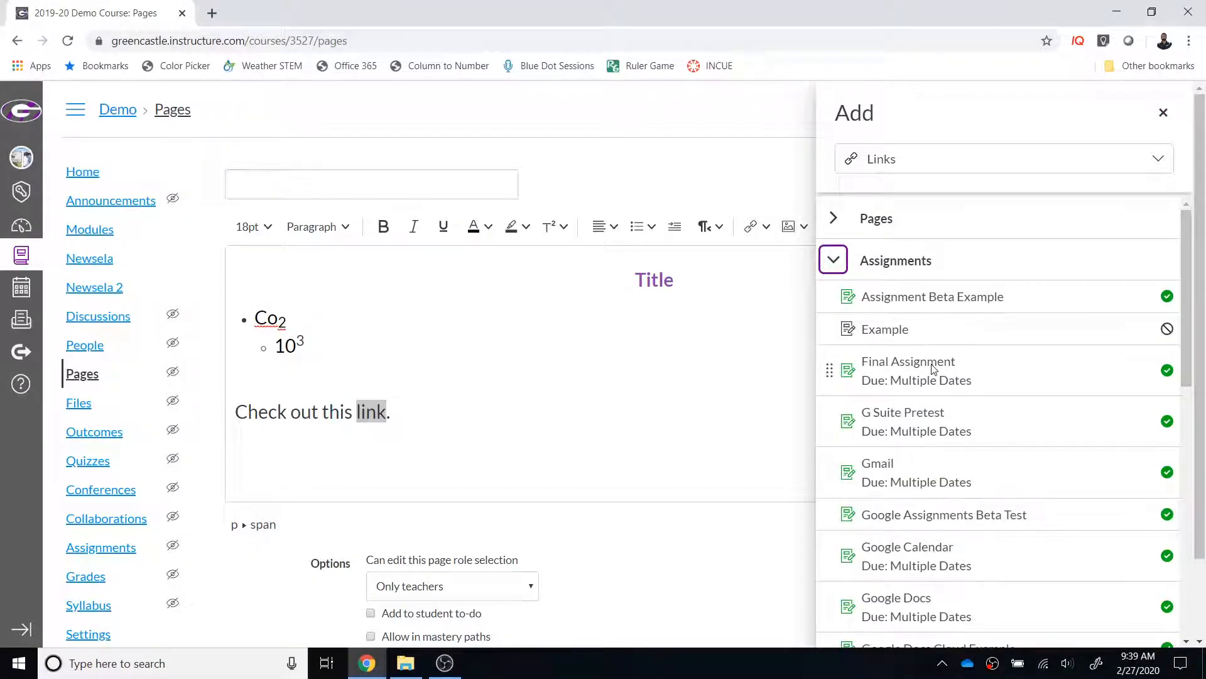
pyautogui.click(833, 260)
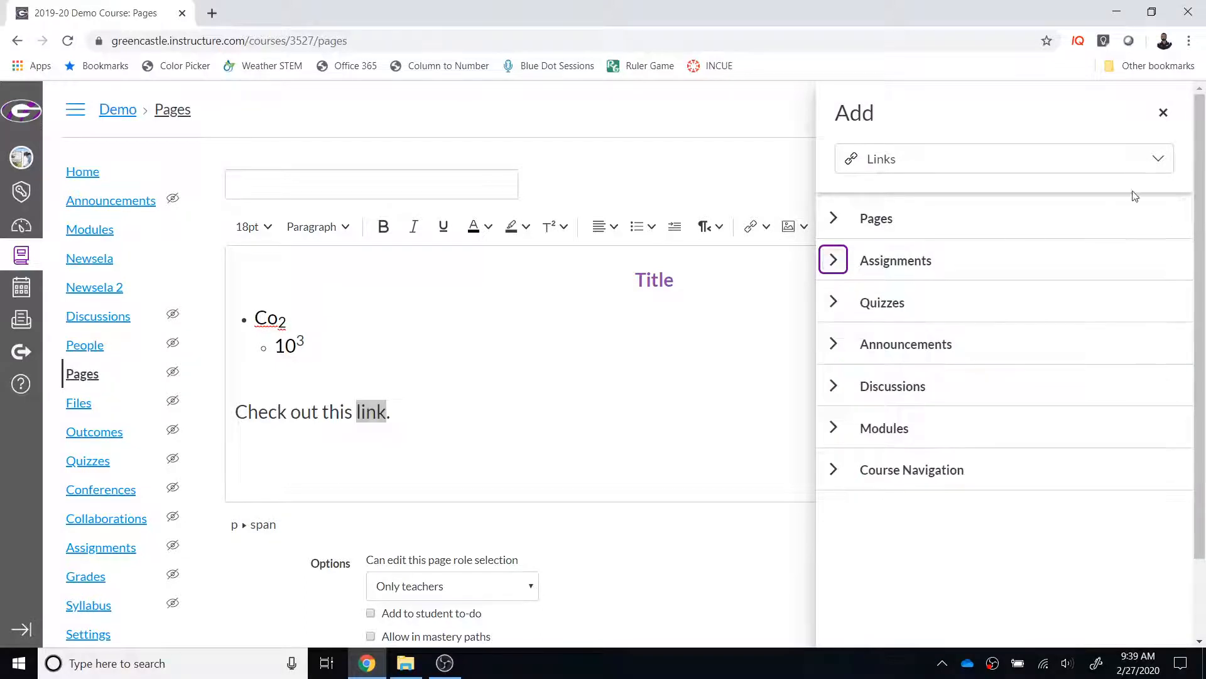
# Step: Examine the Course Files and User Files sources offered for linking the word "link"
pyautogui.click(1159, 161)
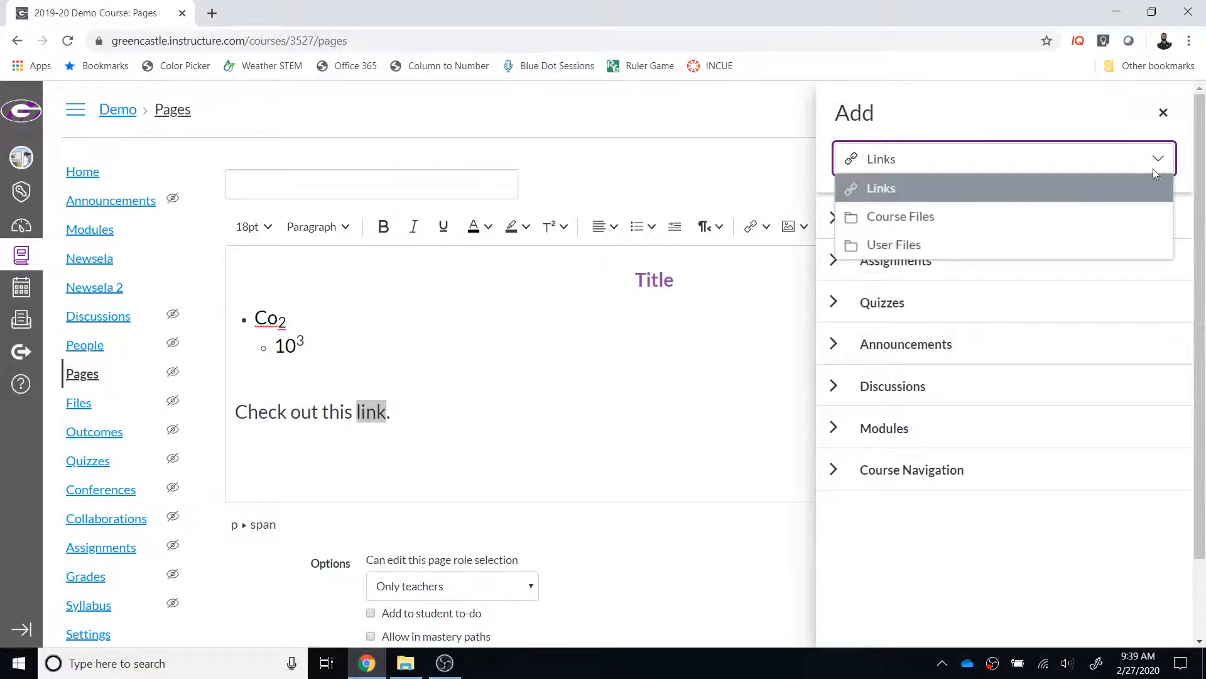
pyautogui.click(1026, 214)
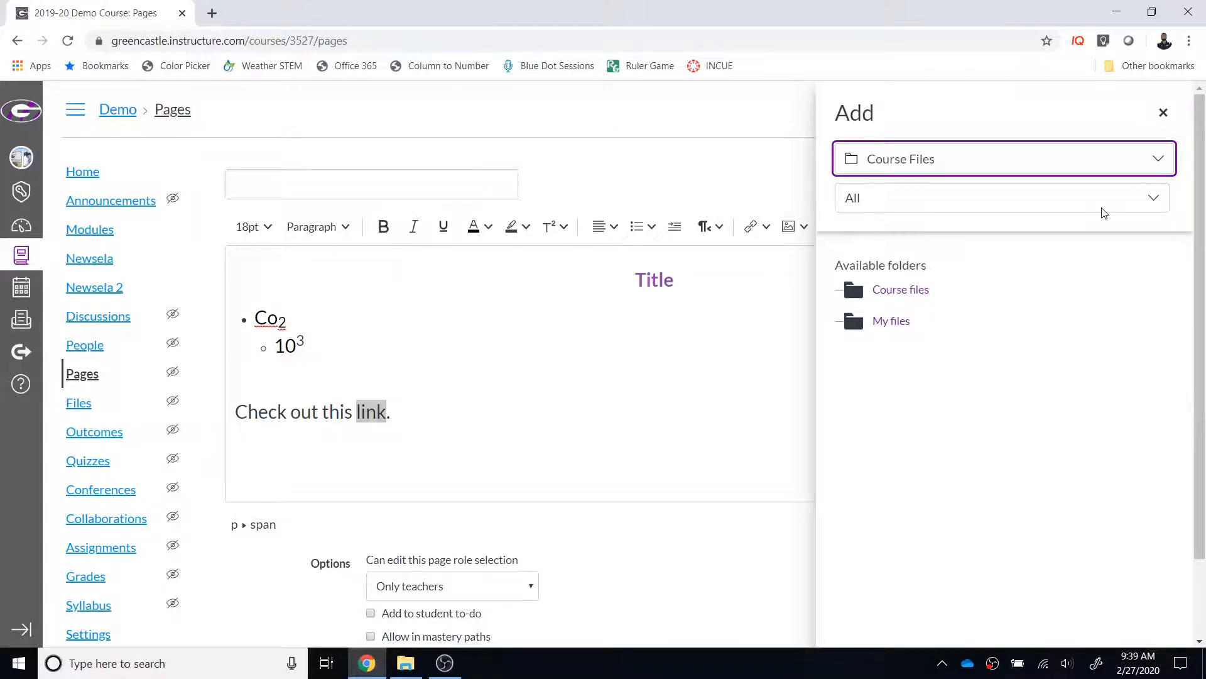
pyautogui.click(1158, 158)
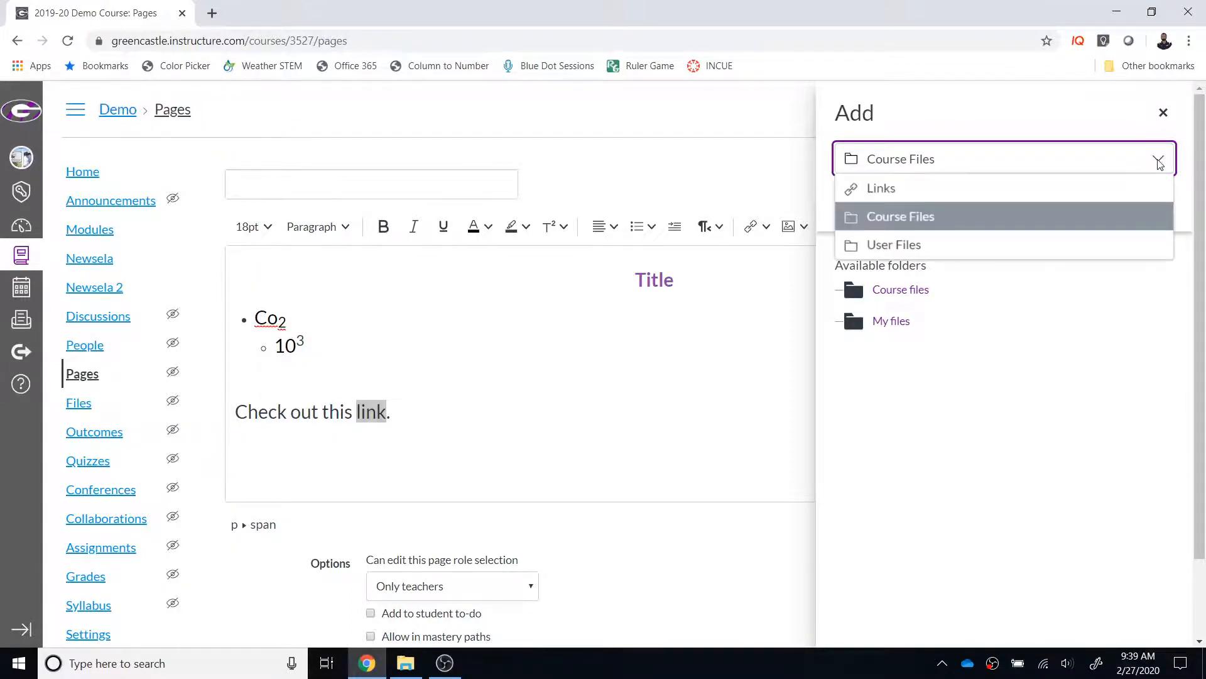
pyautogui.click(1062, 246)
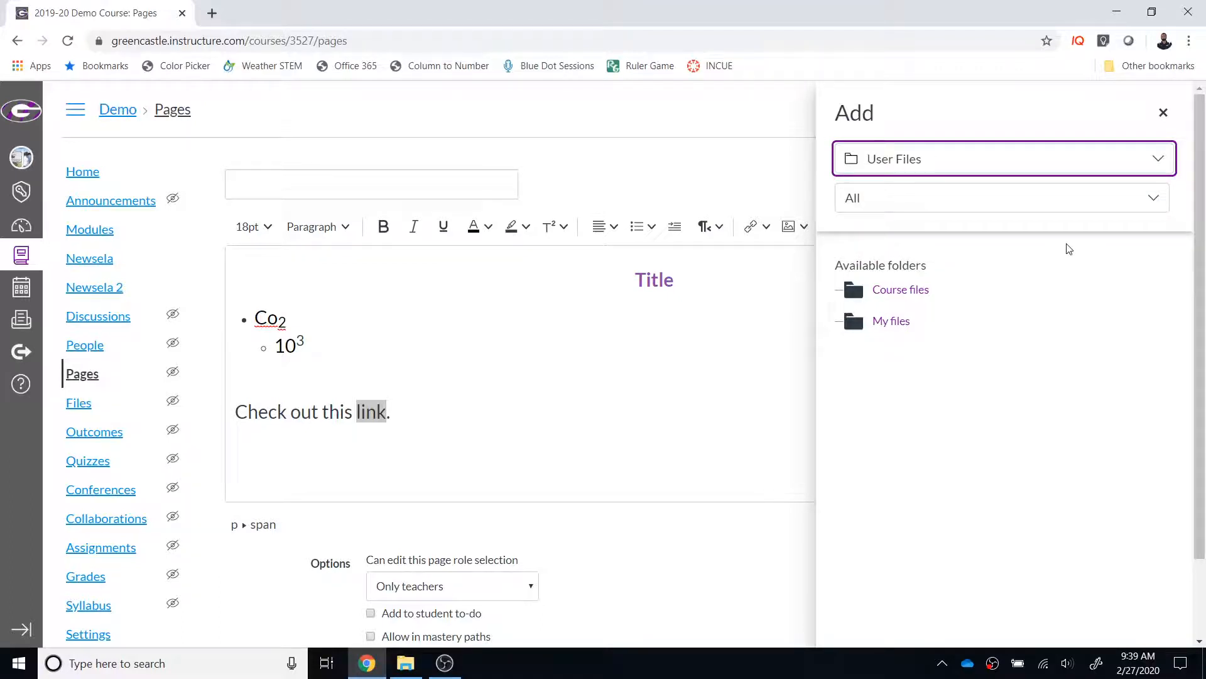
# Step: Link the word "link" to the course page eLearning Day Template
pyautogui.click(1156, 165)
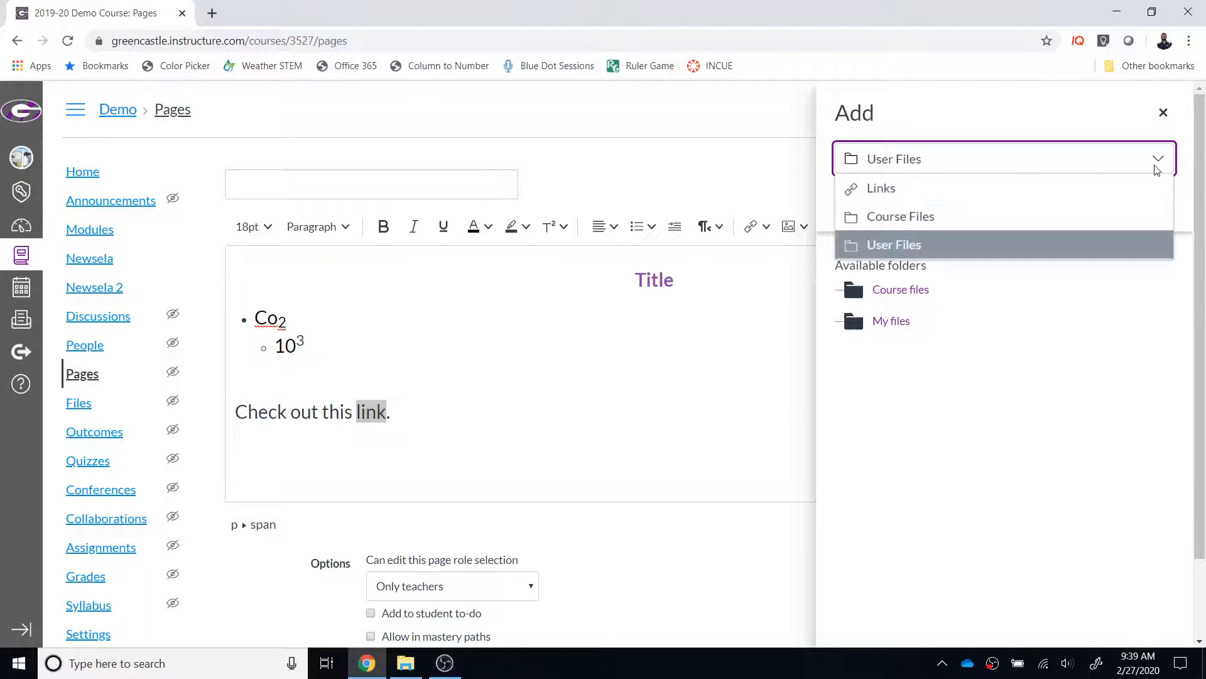
pyautogui.click(1110, 193)
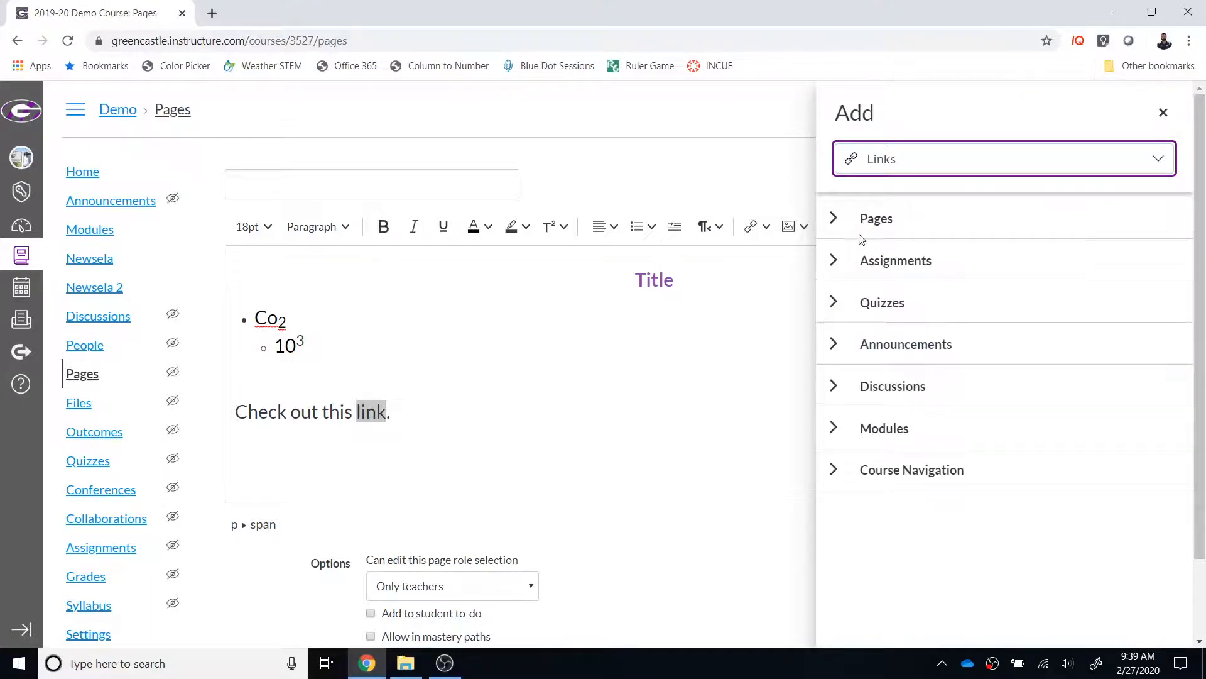
pyautogui.click(834, 218)
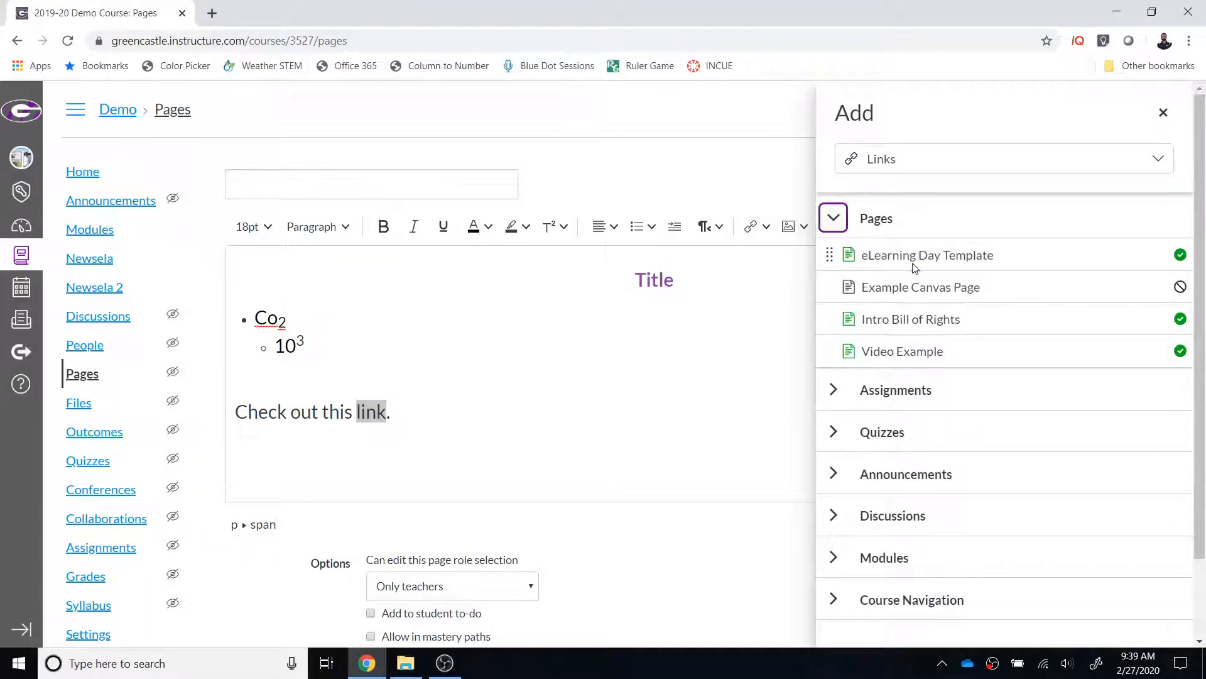
pyautogui.click(914, 264)
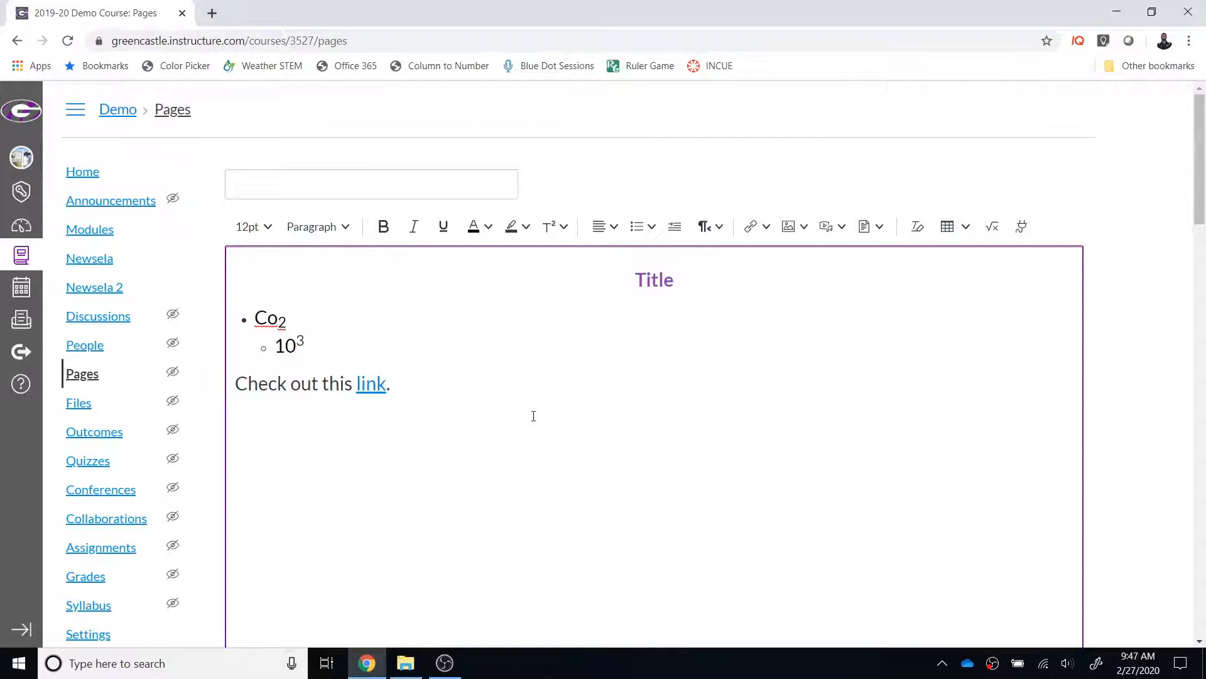
# Step: Upload the image IMG_20200130_143812250_HDR from the Downloads folder and insert it below the "Check out this link." line
pyautogui.click(806, 230)
pyautogui.click(815, 256)
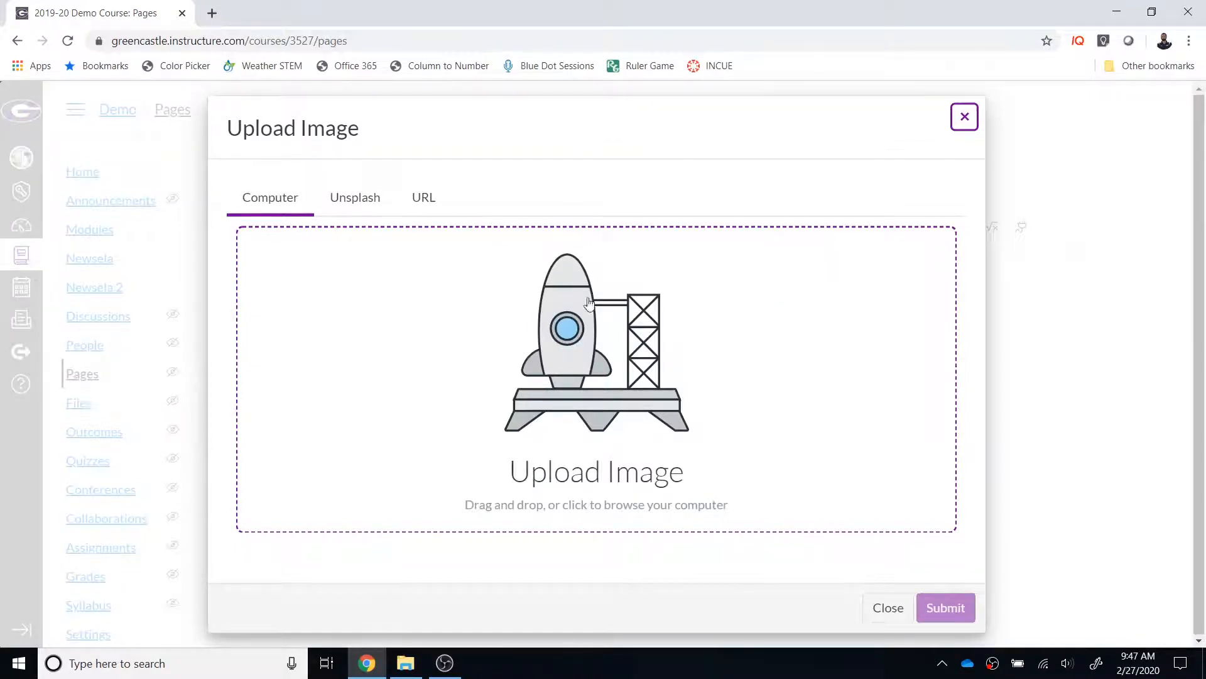
pyautogui.click(610, 385)
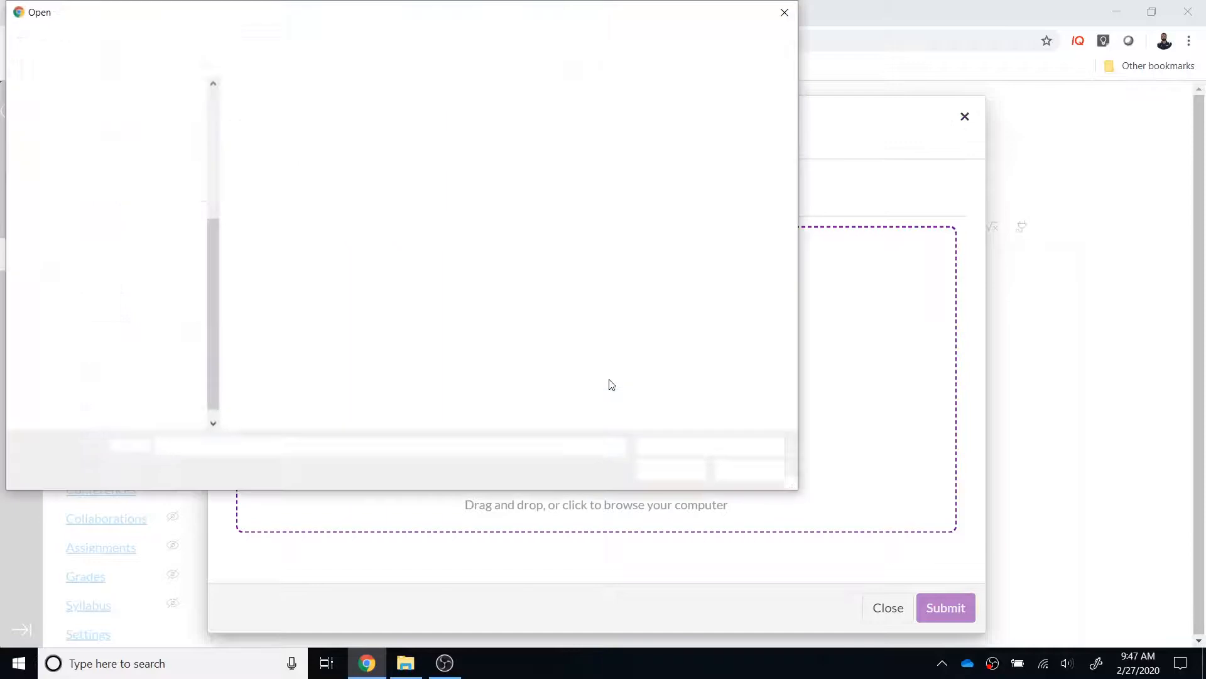
pyautogui.click(399, 151)
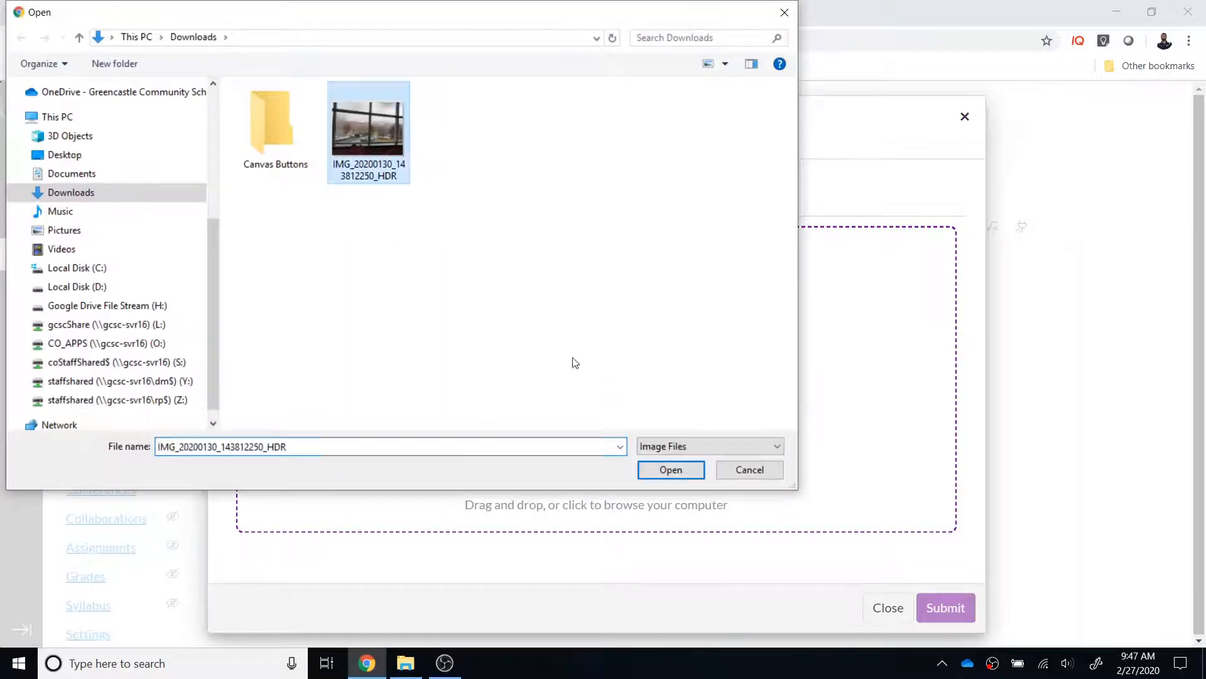
pyautogui.click(655, 470)
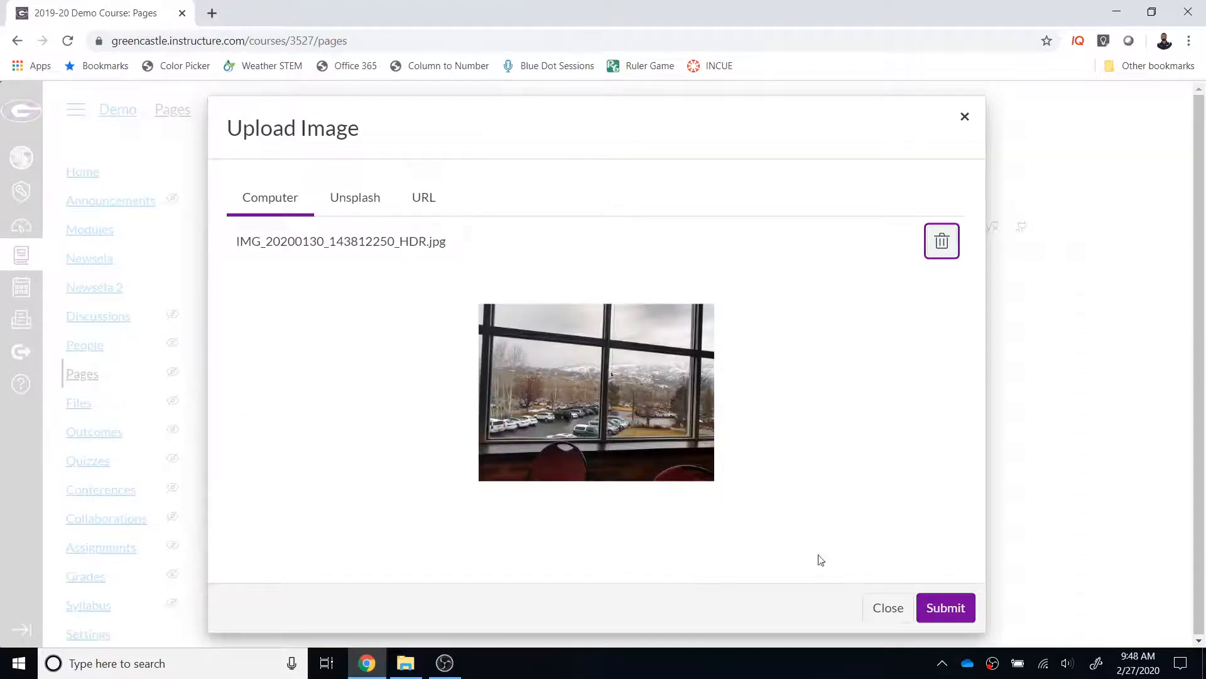
pyautogui.click(942, 609)
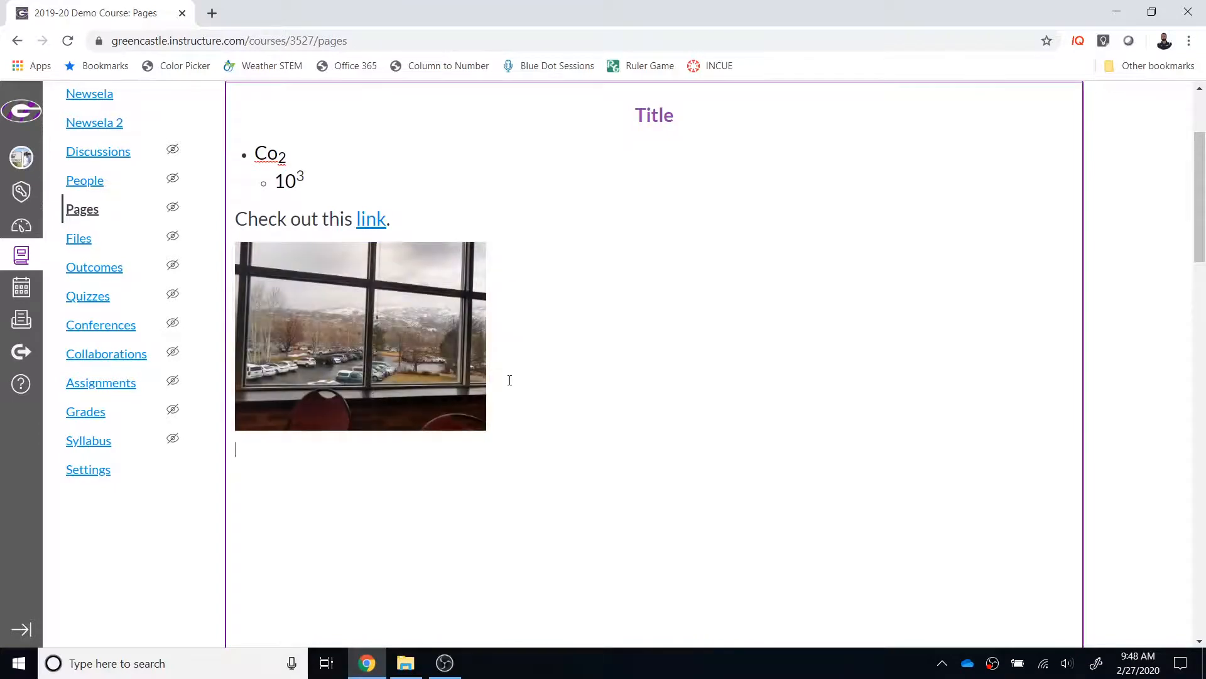
# Step: Upload the avatar PNG from the Professional Pictures folder in File Explorer and insert it below the window photo
pyautogui.scroll(3, 811, 351)
pyautogui.click(807, 228)
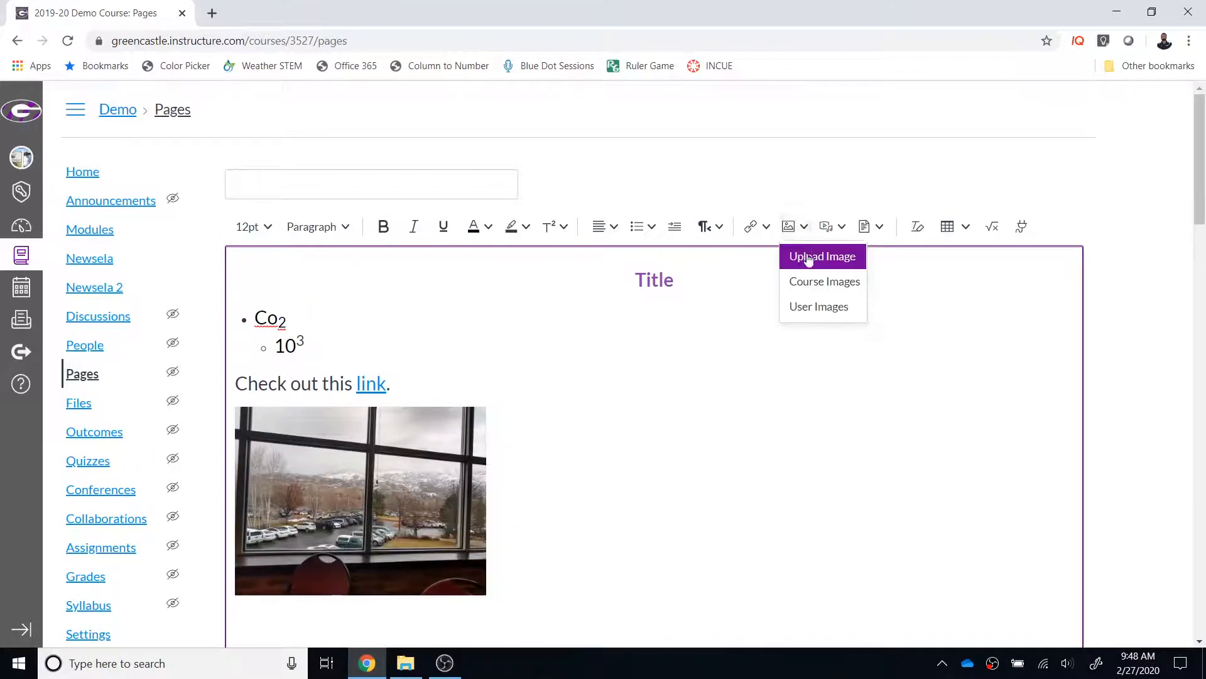
pyautogui.click(809, 258)
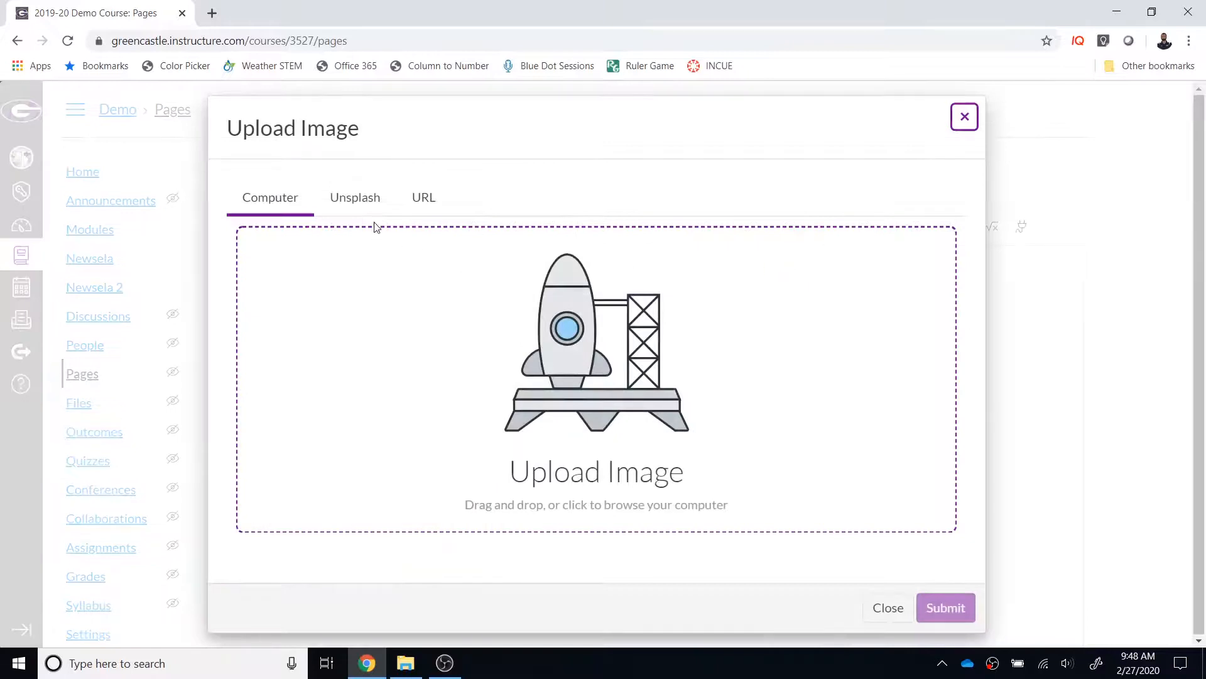
pyautogui.click(406, 663)
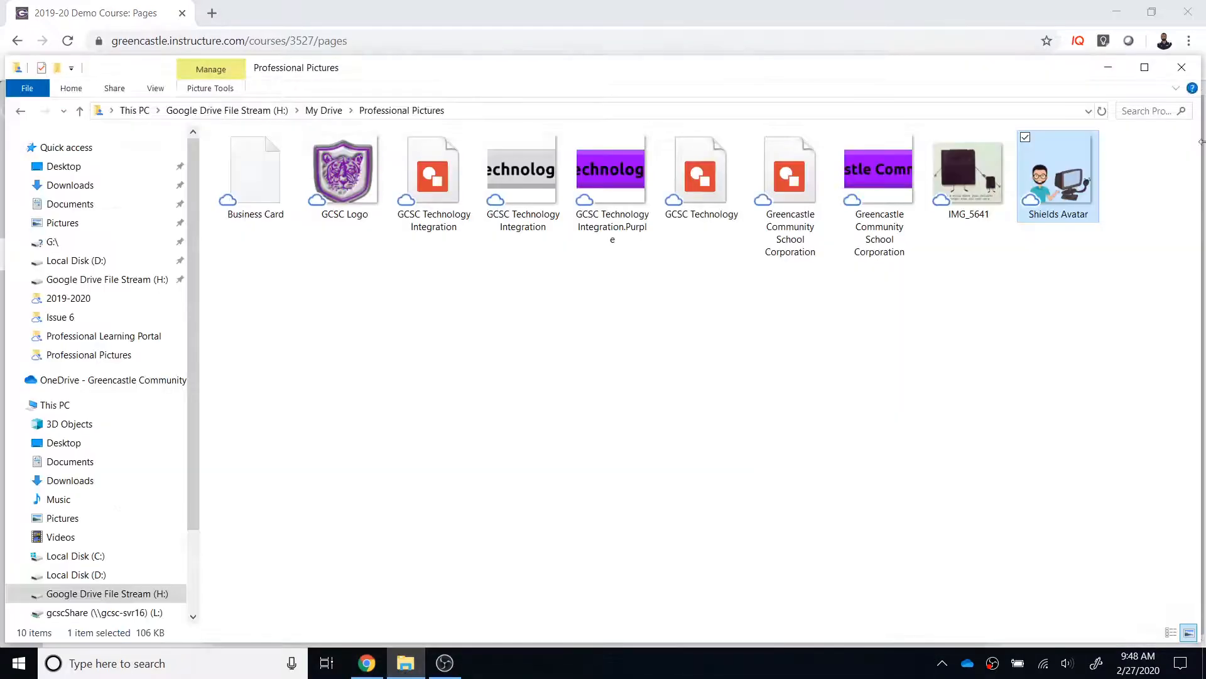
pyautogui.moveTo(882, 70); pyautogui.dragTo(973, 420)
pyautogui.moveTo(1154, 537); pyautogui.dragTo(592, 349)
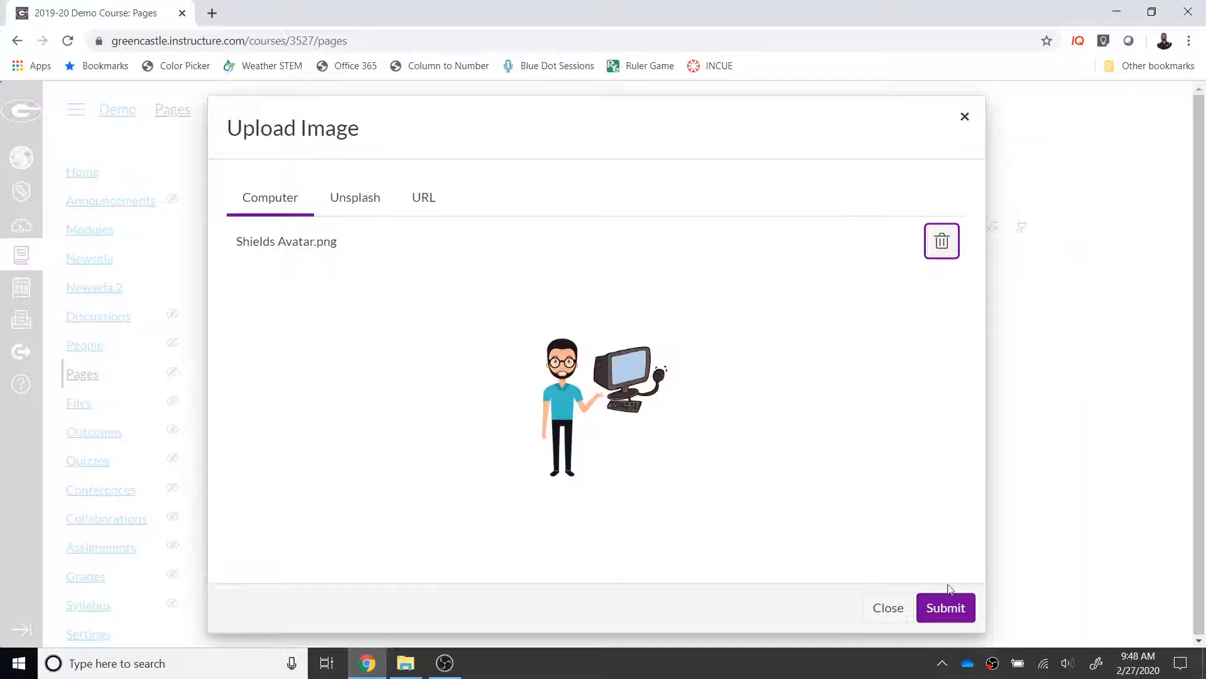
pyautogui.click(946, 608)
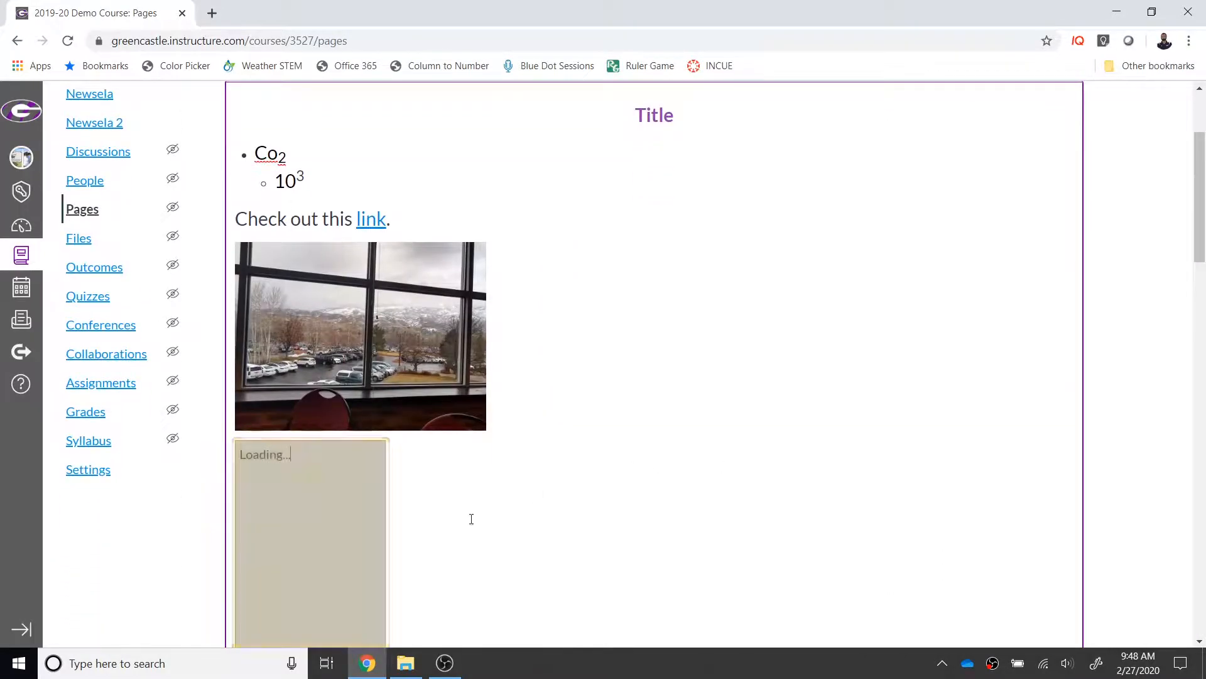
pyautogui.scroll(-1, 457, 516)
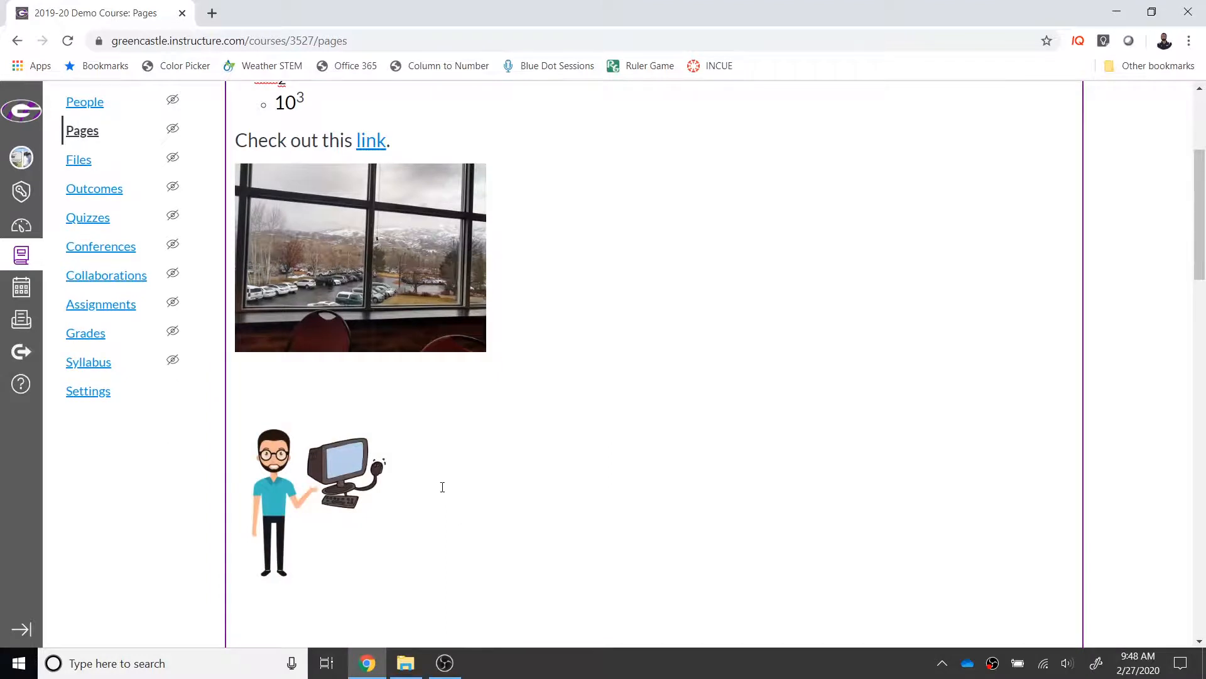
# Step: Search Unsplash for "Book" and insert the close-up photo of an open book below the avatar
pyautogui.scroll(3, 442, 488)
pyautogui.click(810, 230)
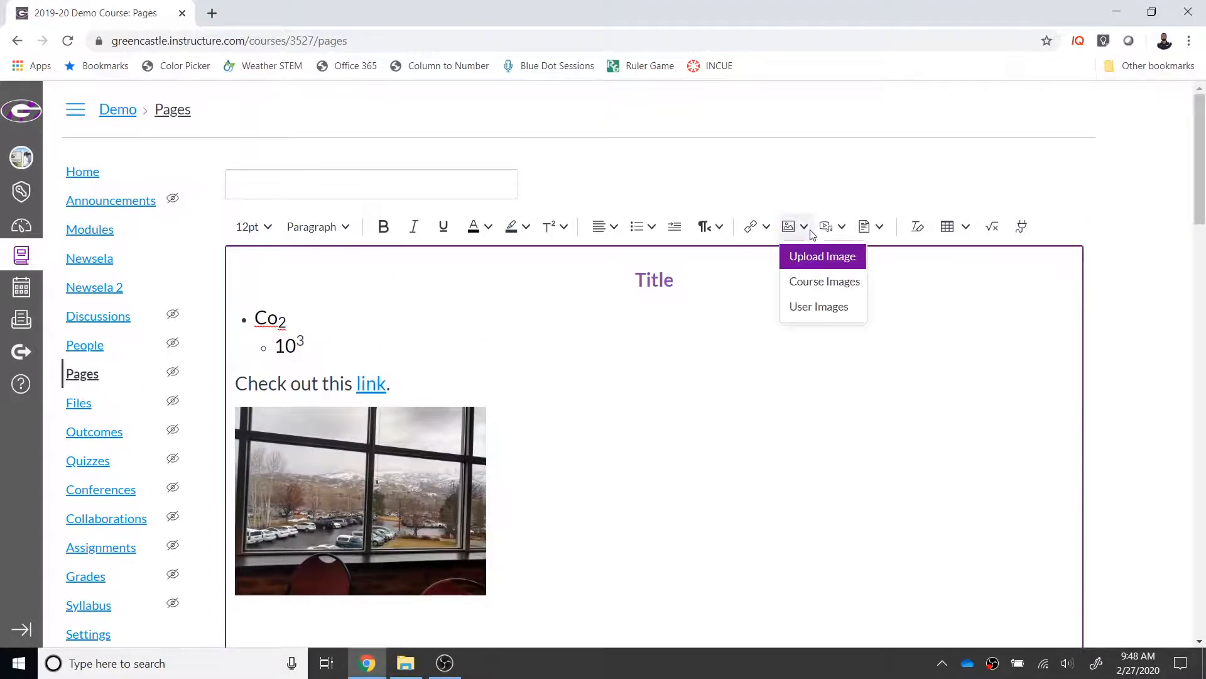
pyautogui.click(805, 258)
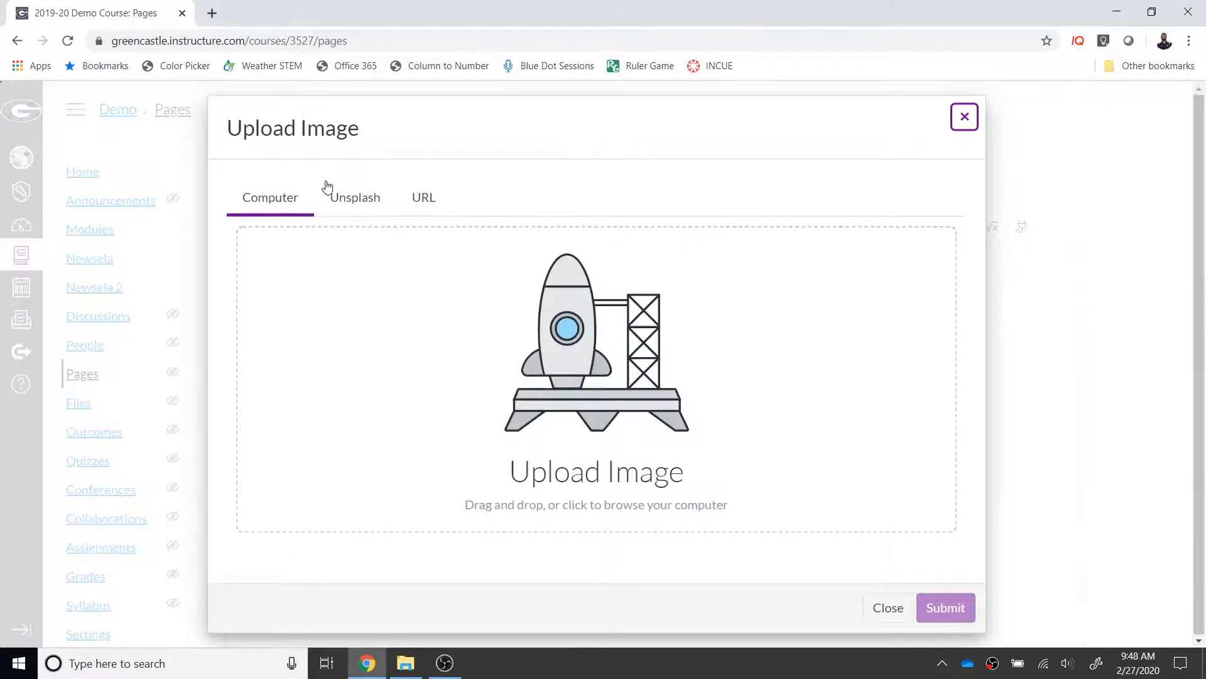
pyautogui.click(342, 196)
pyautogui.click(337, 292)
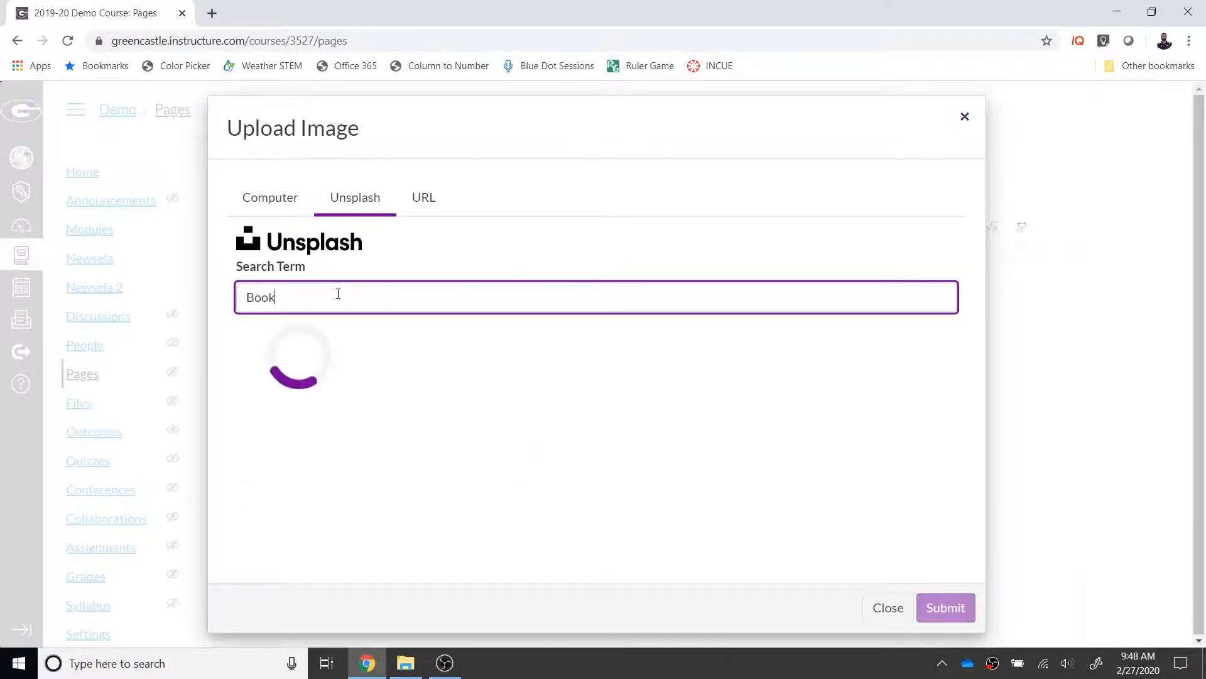
pyautogui.scroll(-5, 648, 474)
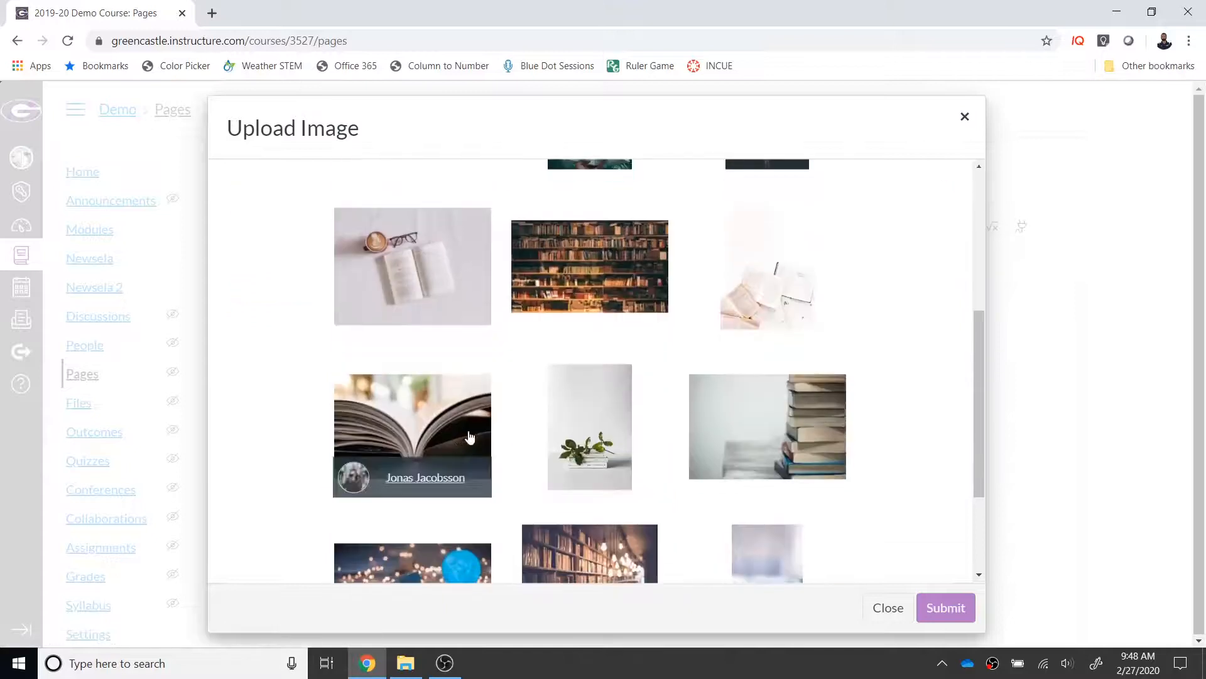
pyautogui.click(472, 431)
pyautogui.click(943, 607)
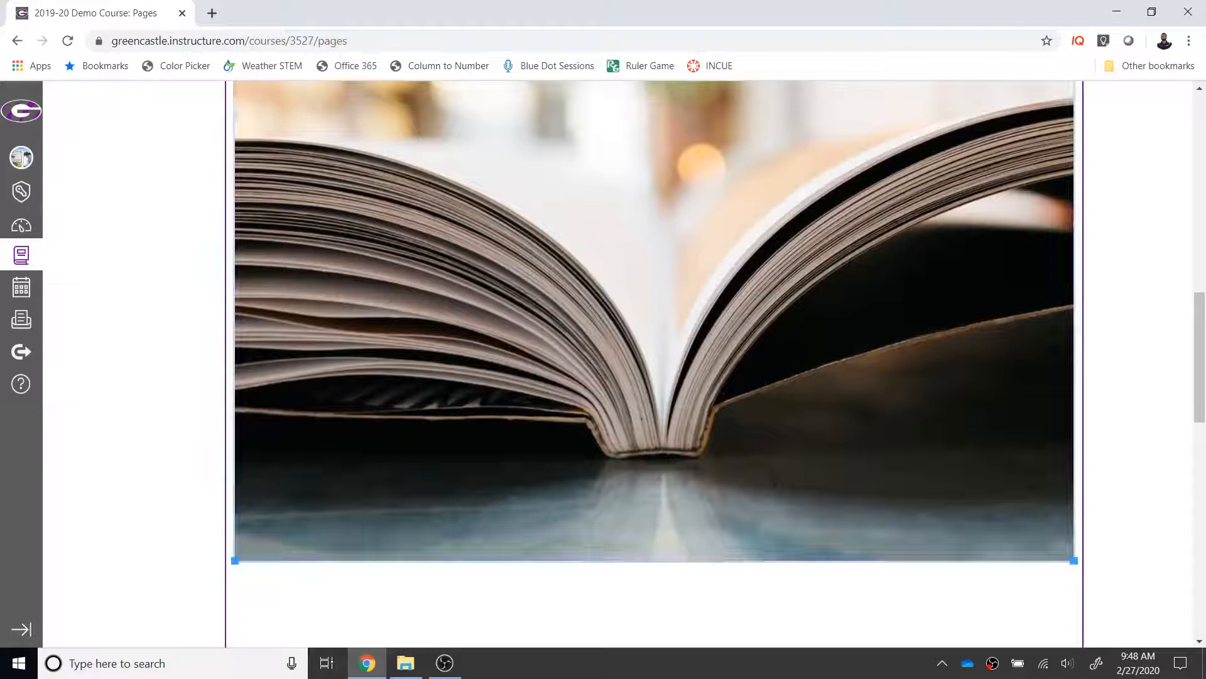
# Step: Shrink the open book photo proportionally to about the width of the window photo, then deselect it
pyautogui.moveTo(1074, 559); pyautogui.dragTo(487, 165)
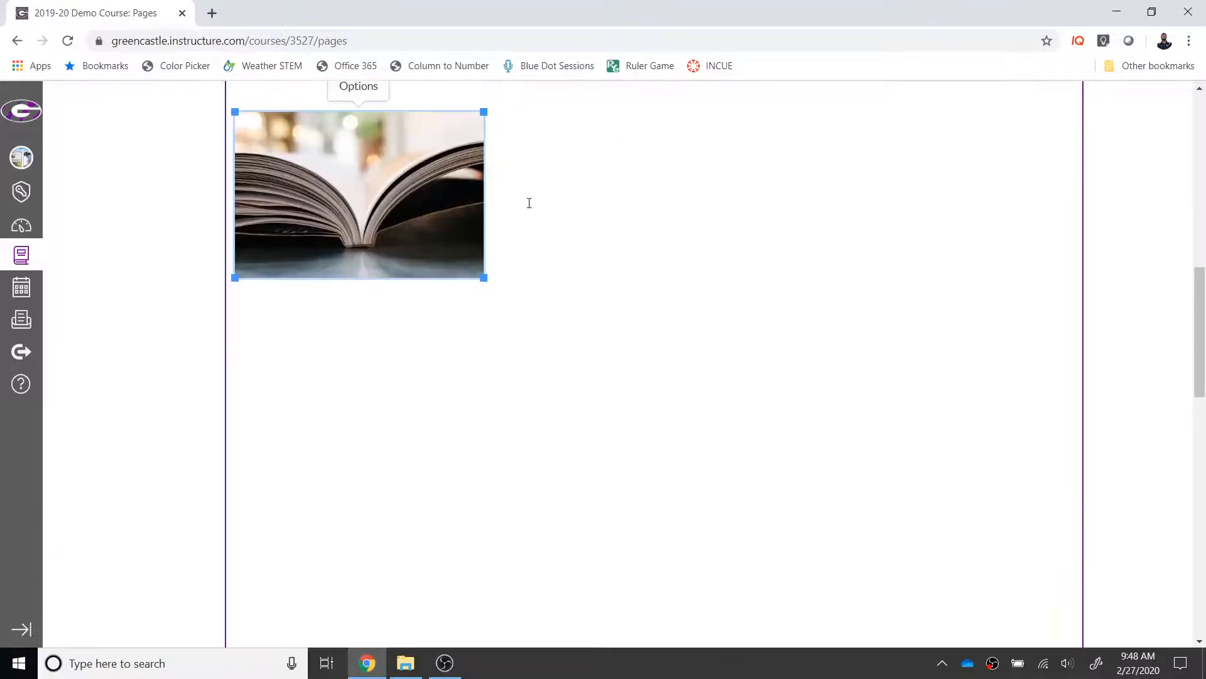
pyautogui.scroll(1, 522, 375)
pyautogui.click(526, 380)
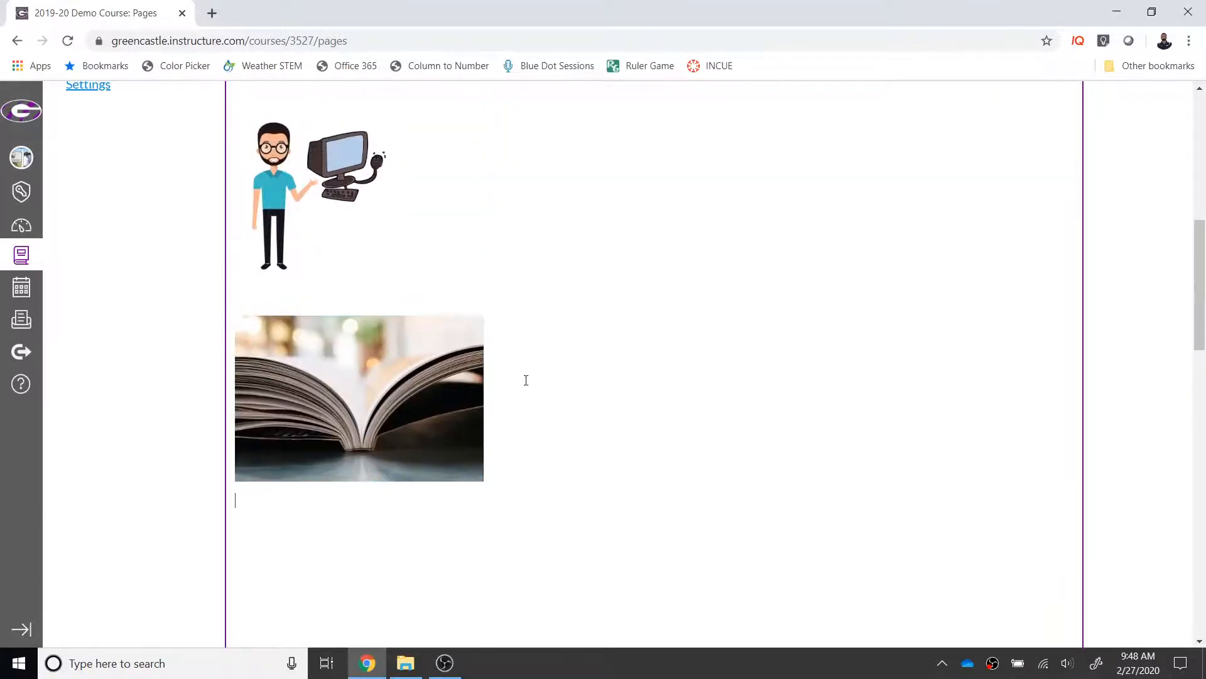
# Step: Insert the Gmail button image from the course images below the open book photo
pyautogui.scroll(8, 541, 384)
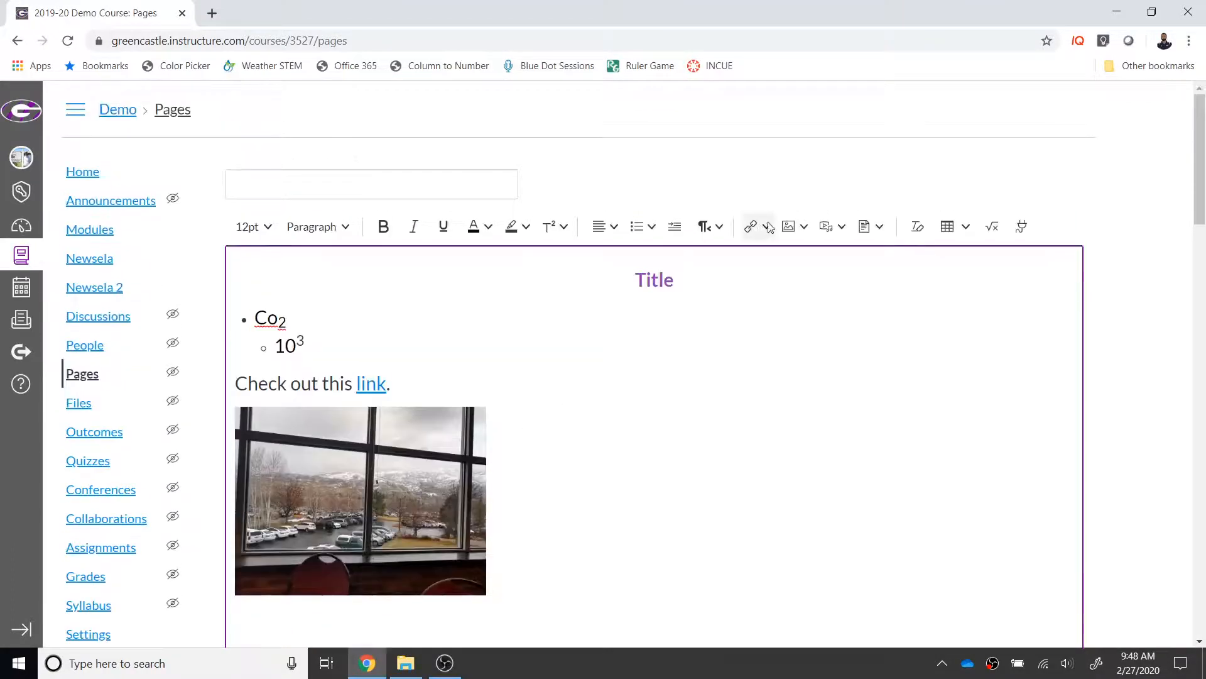
pyautogui.click(793, 228)
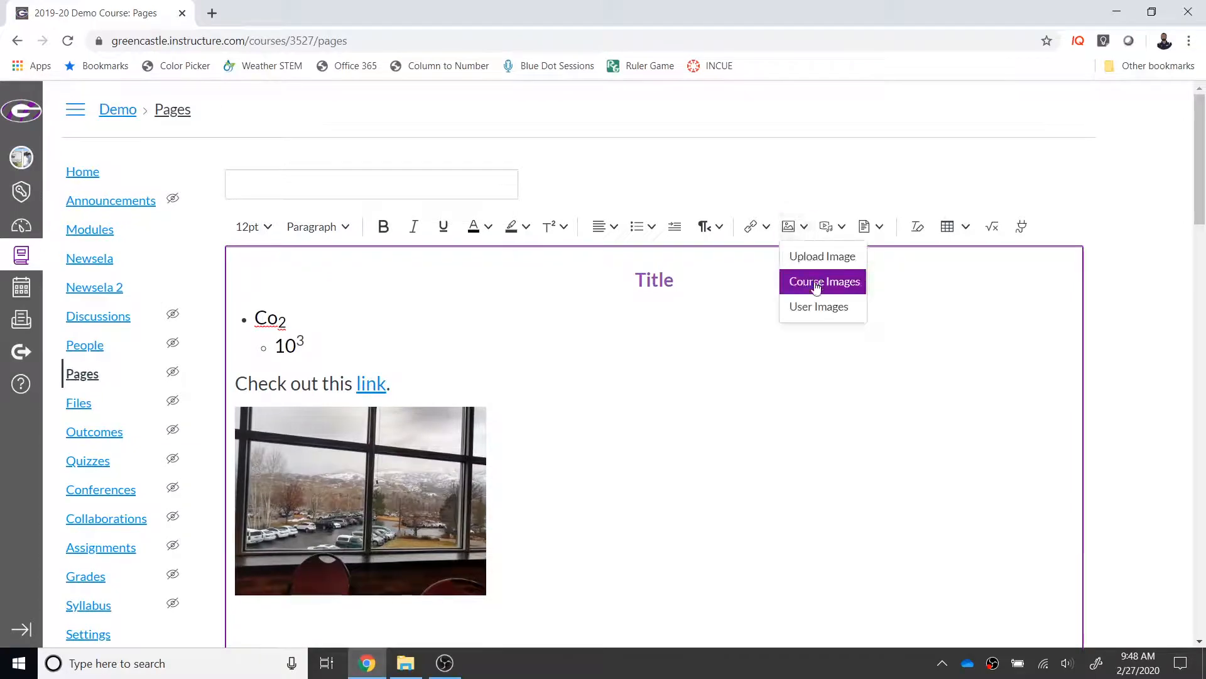
pyautogui.click(815, 284)
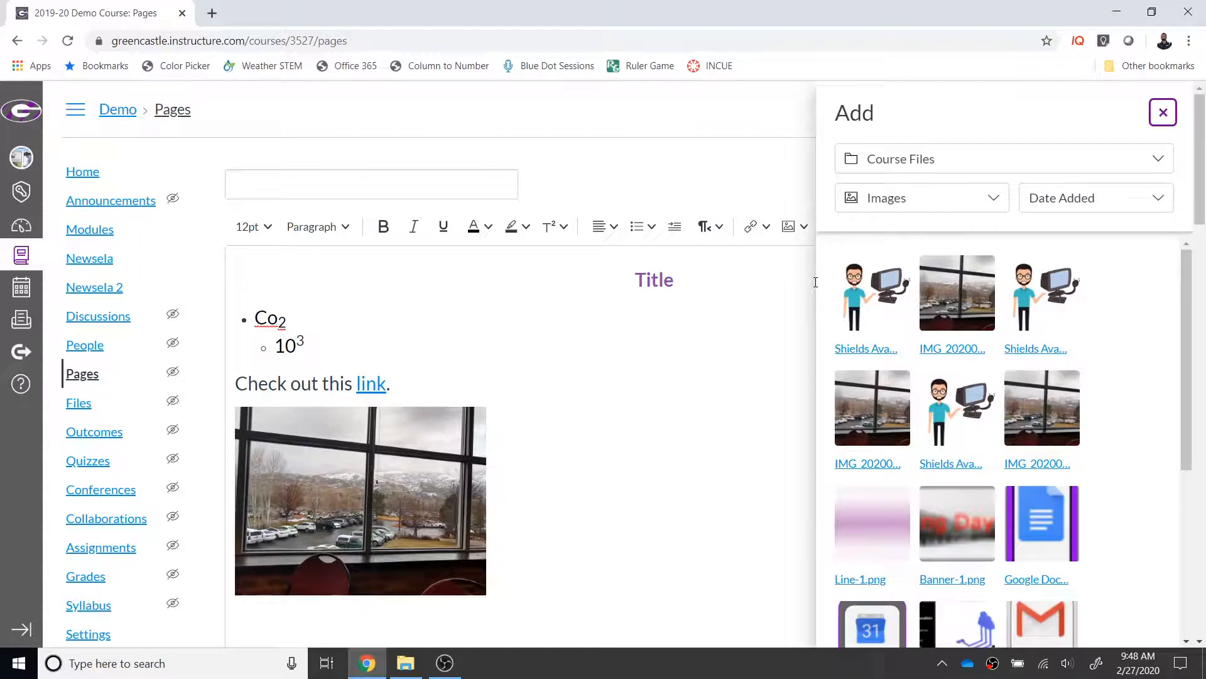
pyautogui.scroll(-6, 647, 420)
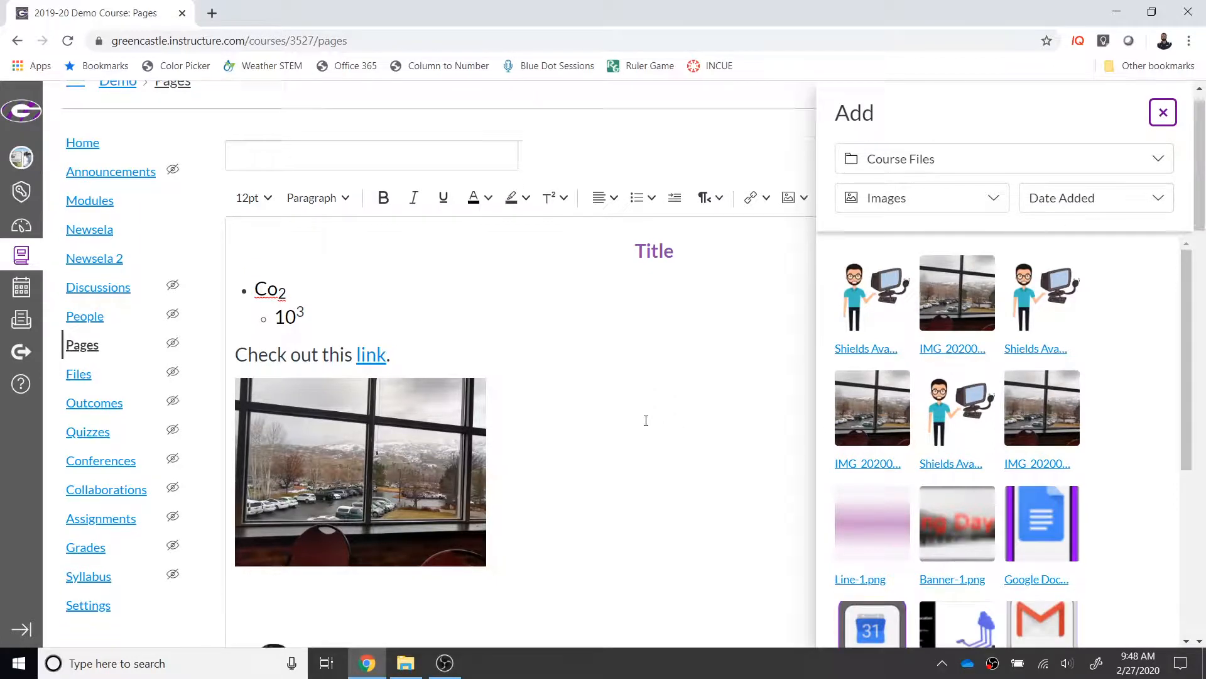
pyautogui.scroll(-5, 588, 427)
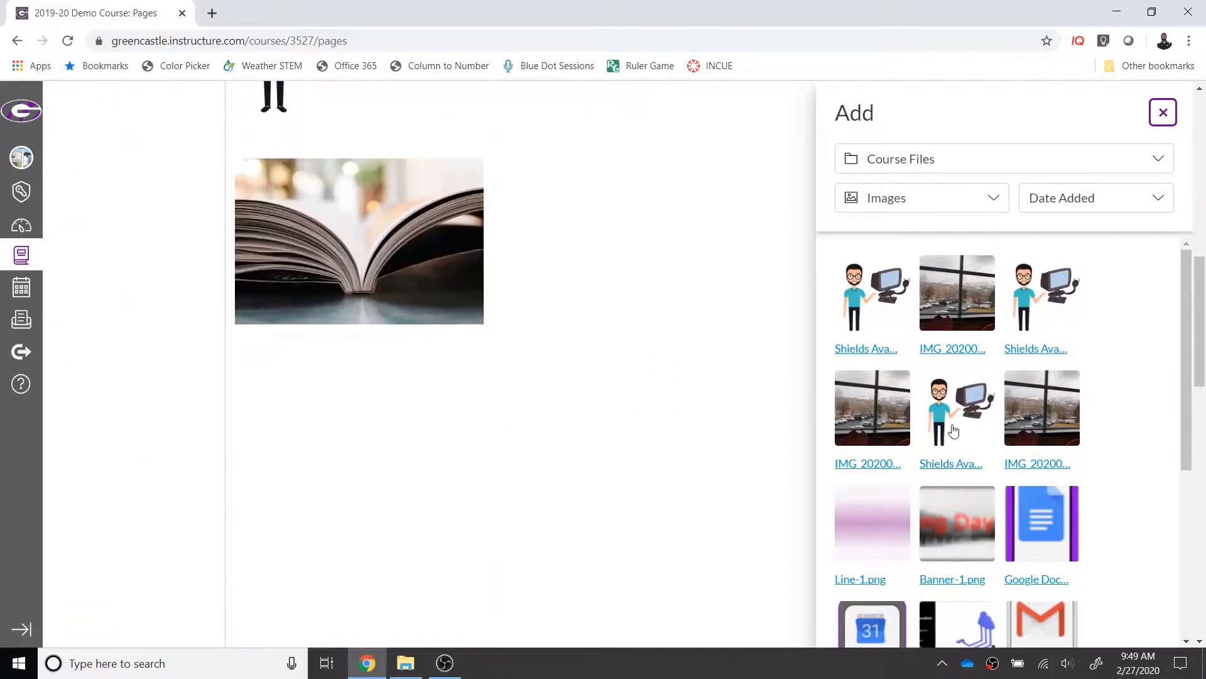
pyautogui.scroll(-3, 1011, 523)
pyautogui.moveTo(1034, 494); pyautogui.dragTo(282, 480)
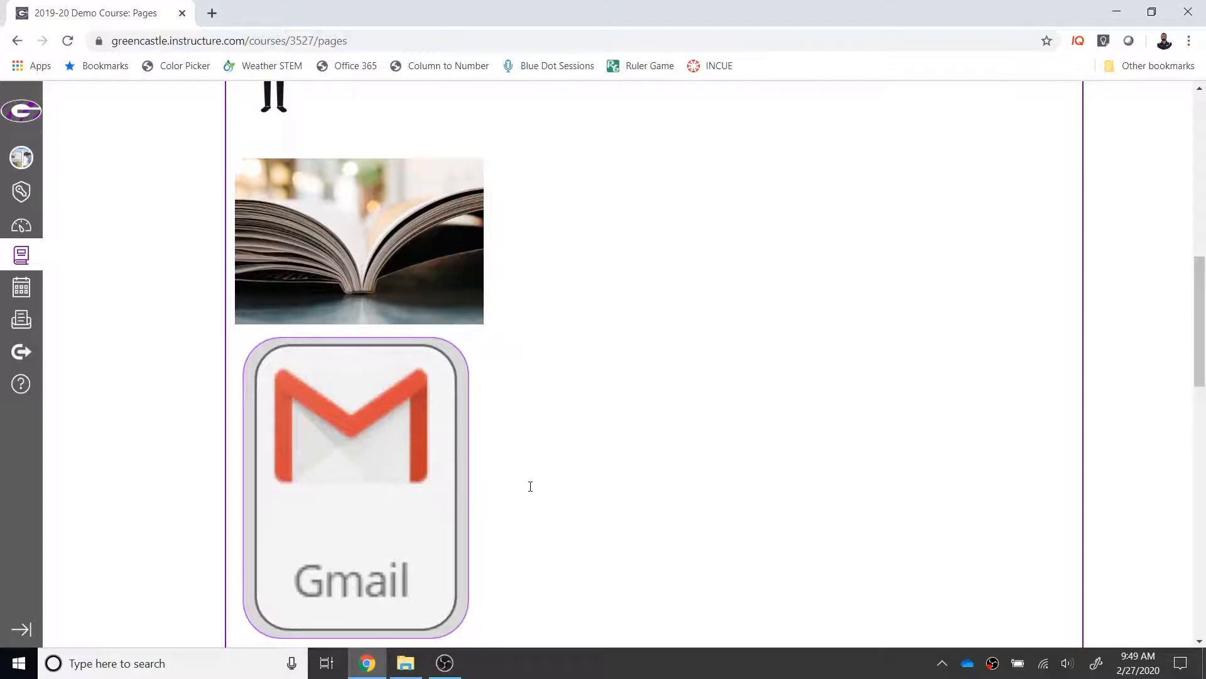
# Step: Examine the images stored in the user files that are available for insertion
pyautogui.scroll(15, 530, 486)
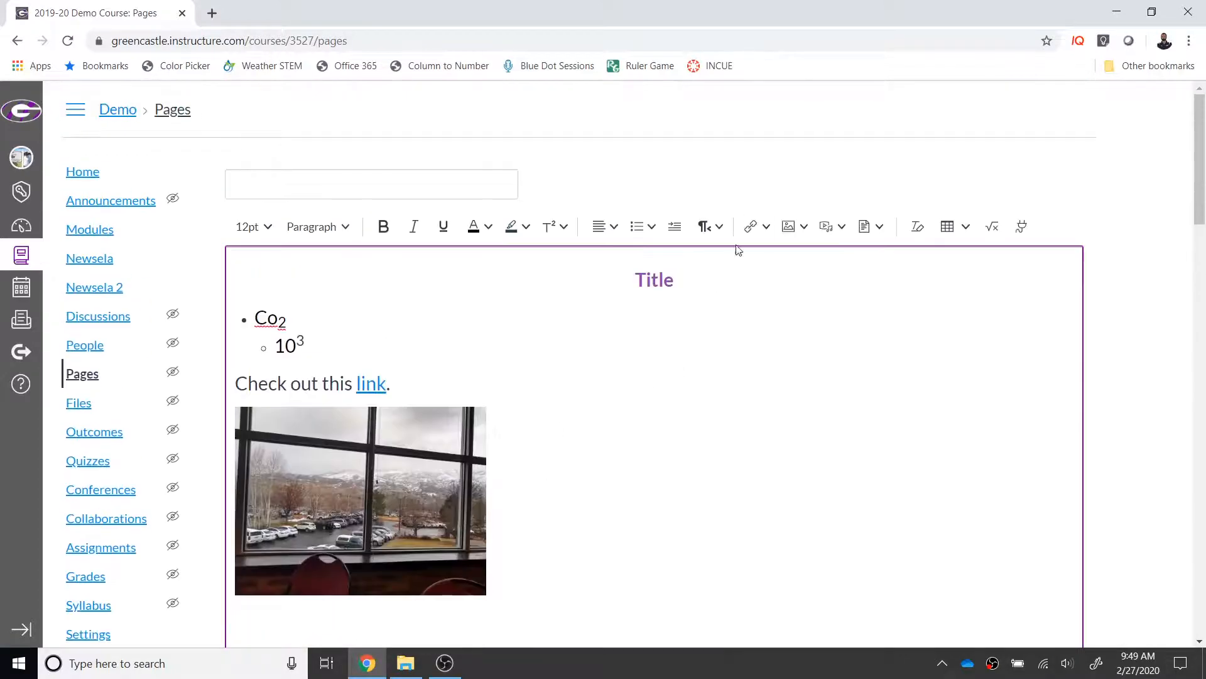
pyautogui.click(804, 227)
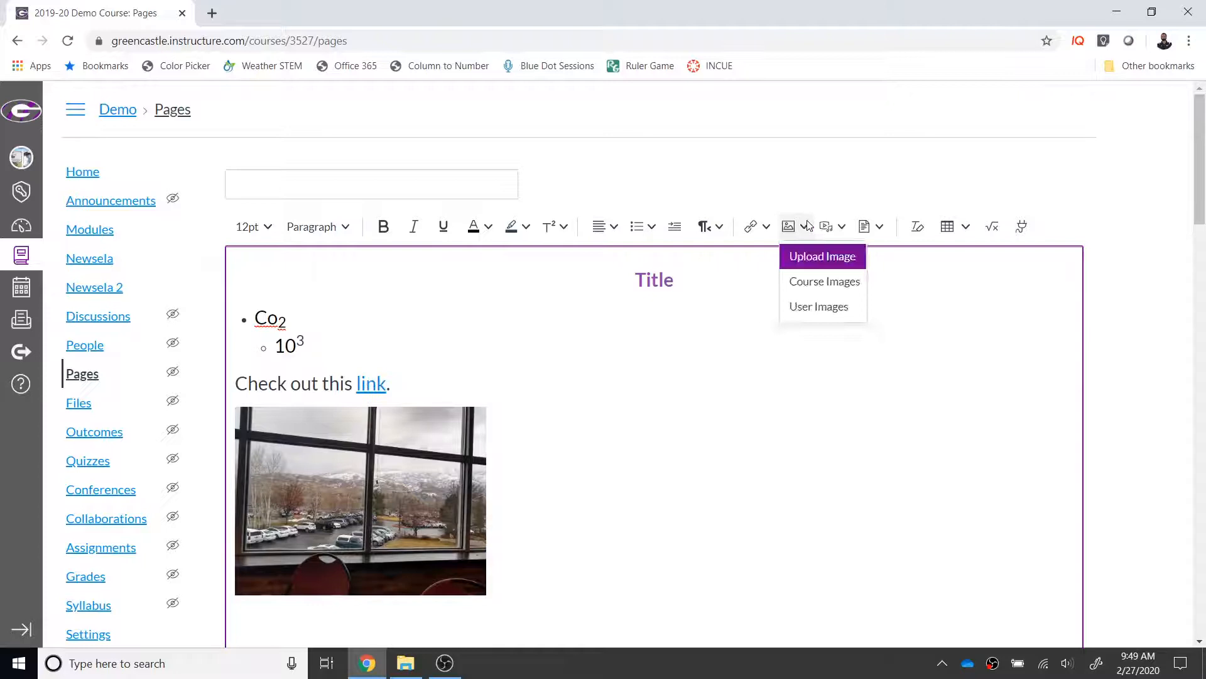
pyautogui.click(817, 308)
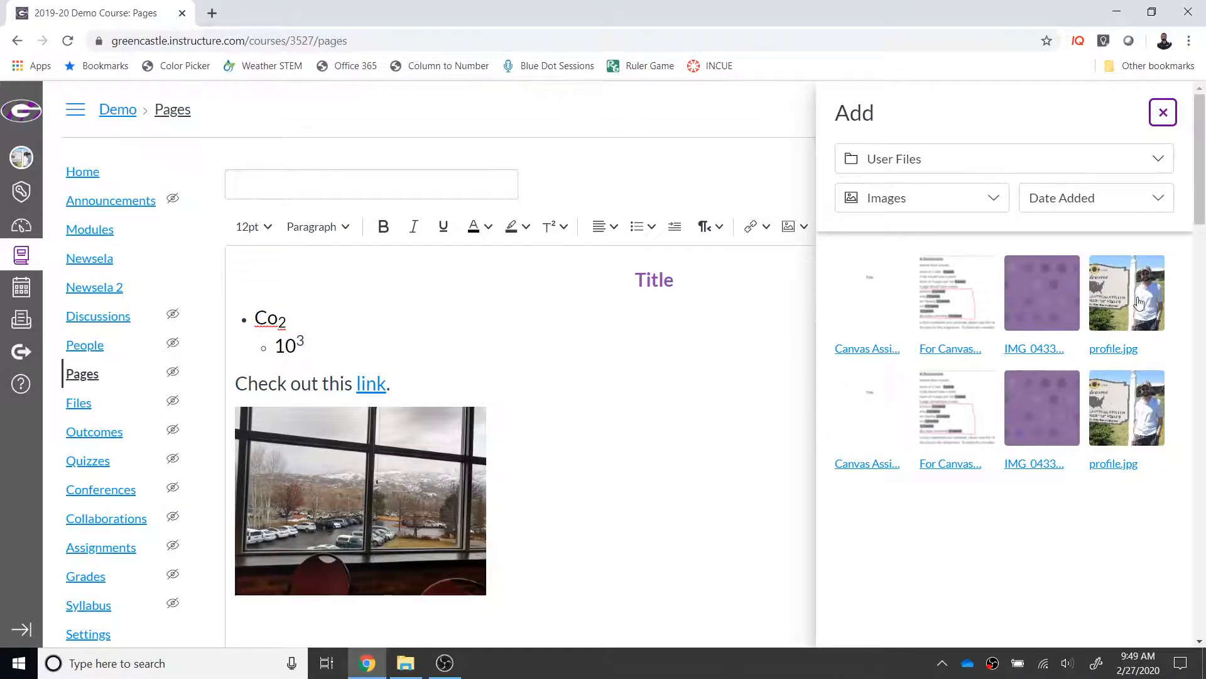
# Step: Switch the image source from user files to course files and look through the available course images
pyautogui.click(1160, 161)
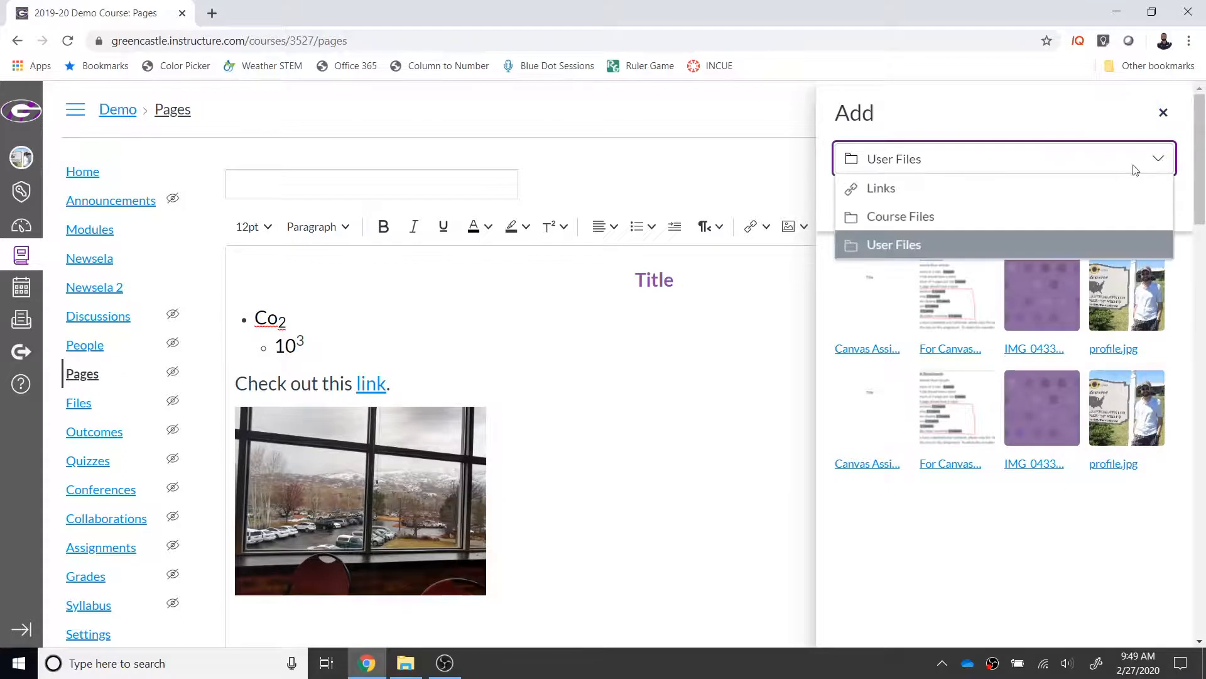
pyautogui.click(1048, 217)
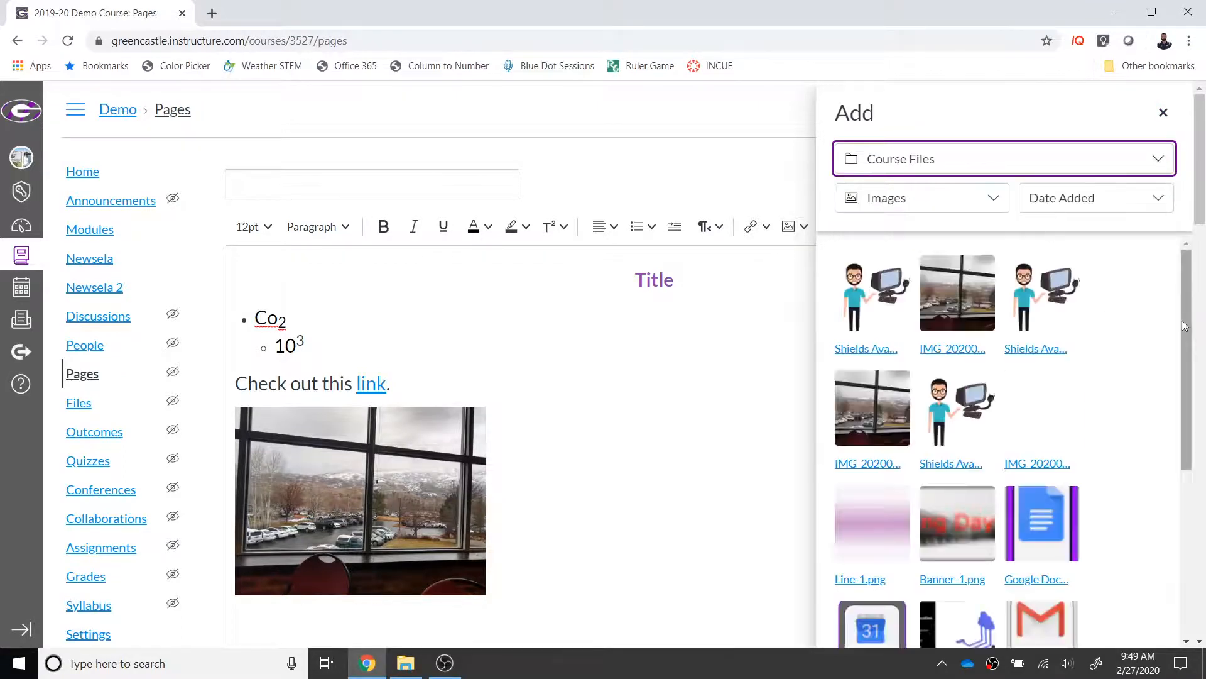
pyautogui.moveTo(1189, 313); pyautogui.dragTo(1189, 429)
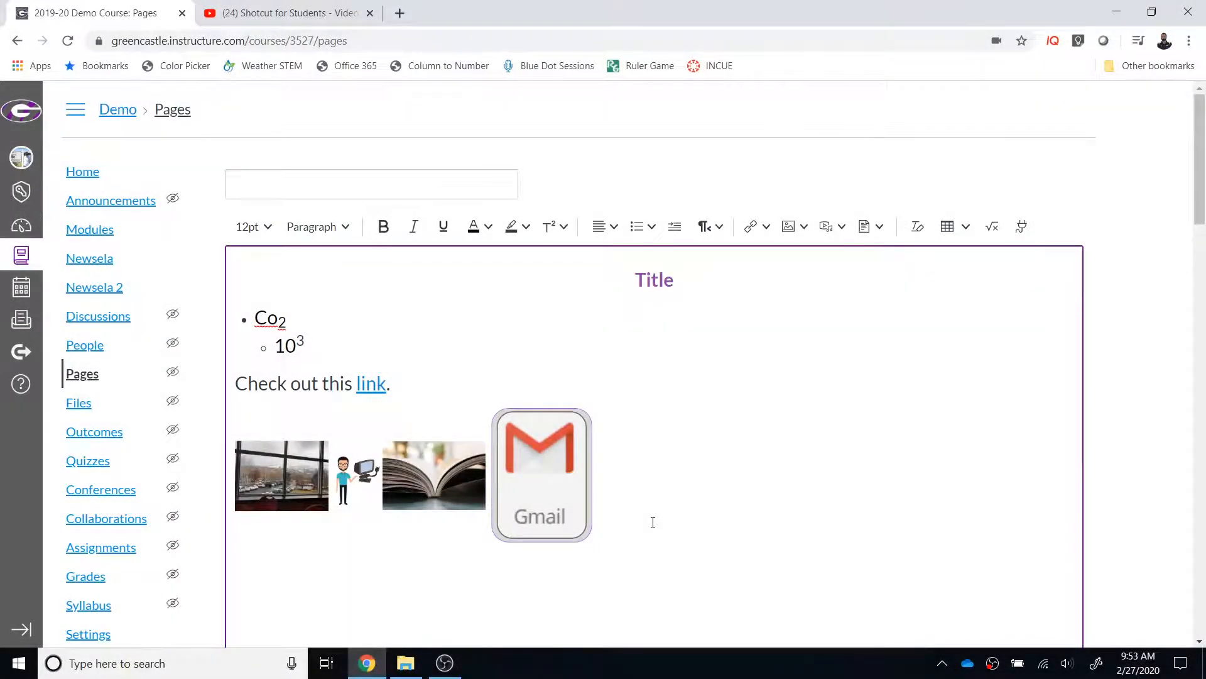
# Step: Open the media upload dialog, check the webcam recording option and bring up the embed code entry
pyautogui.click(836, 226)
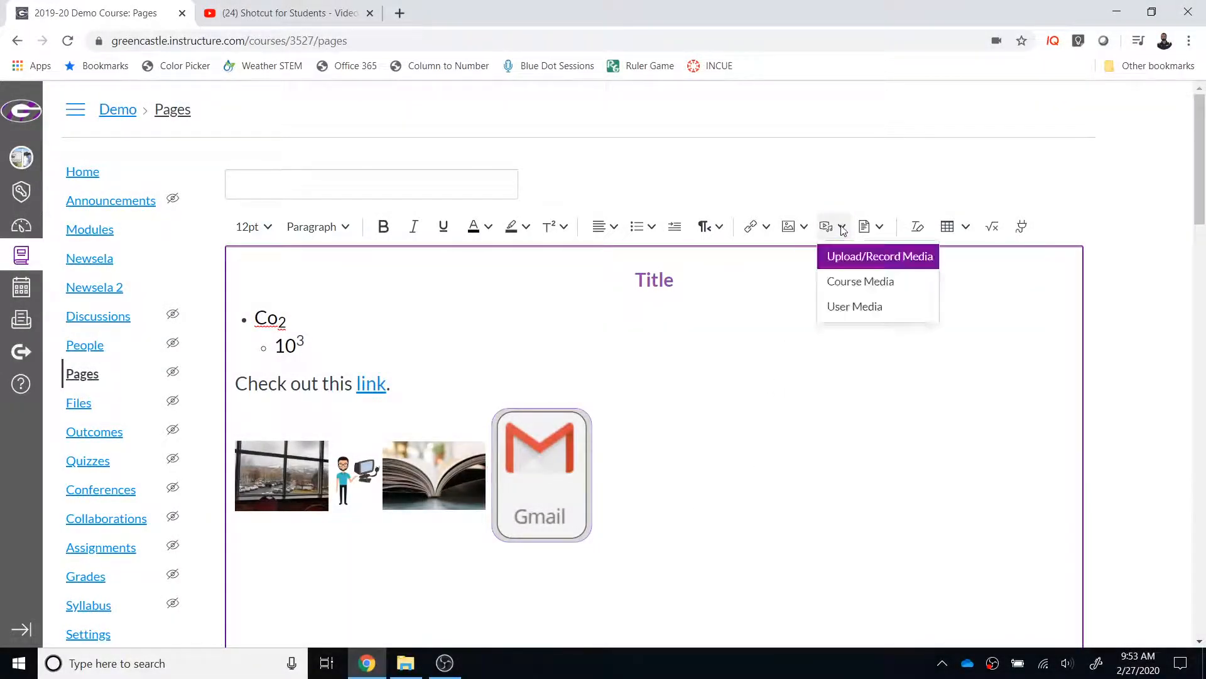
pyautogui.click(858, 255)
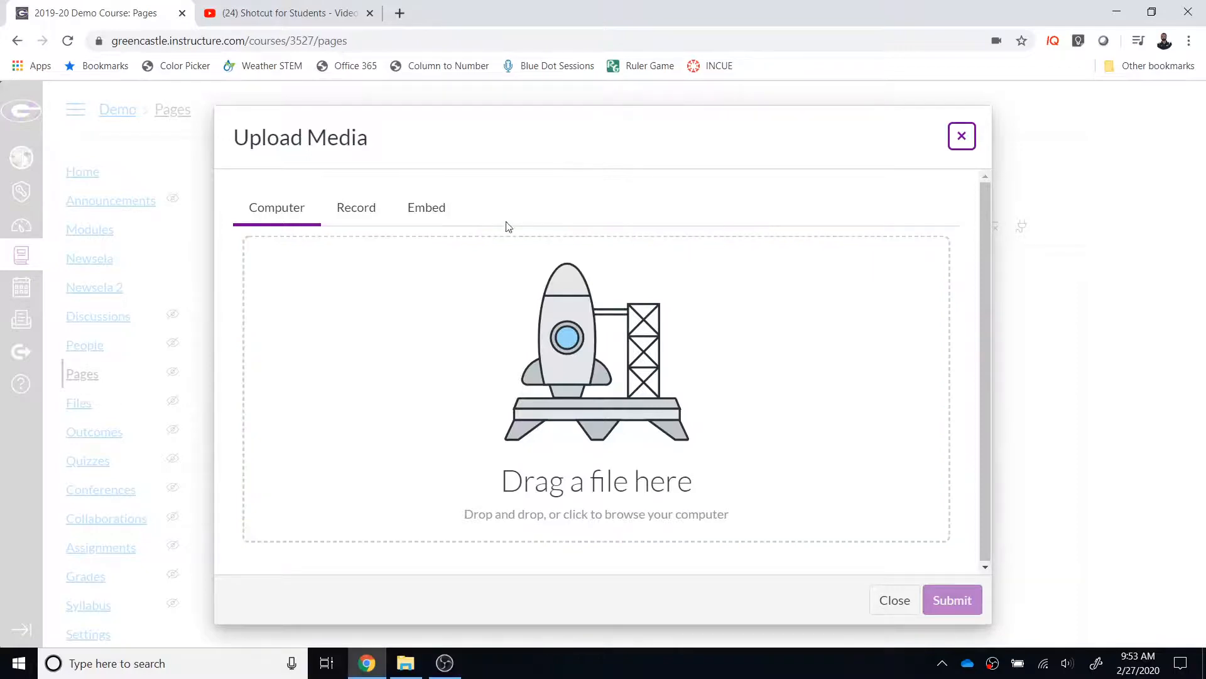
pyautogui.click(369, 213)
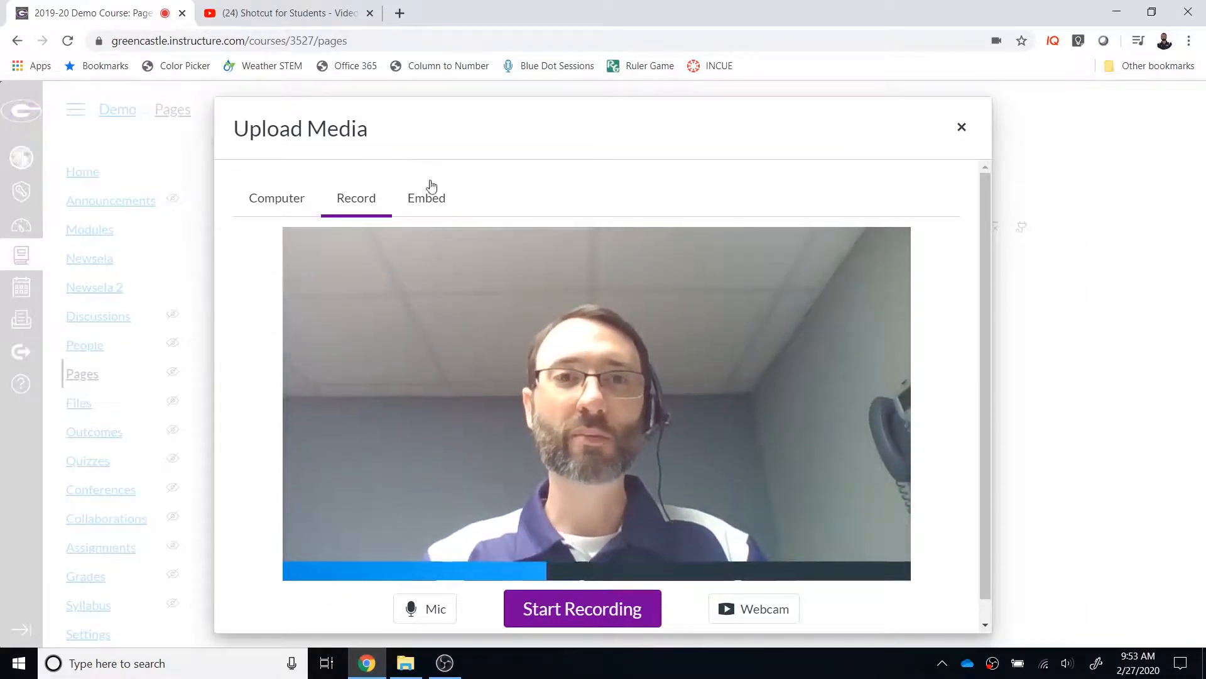
pyautogui.click(432, 199)
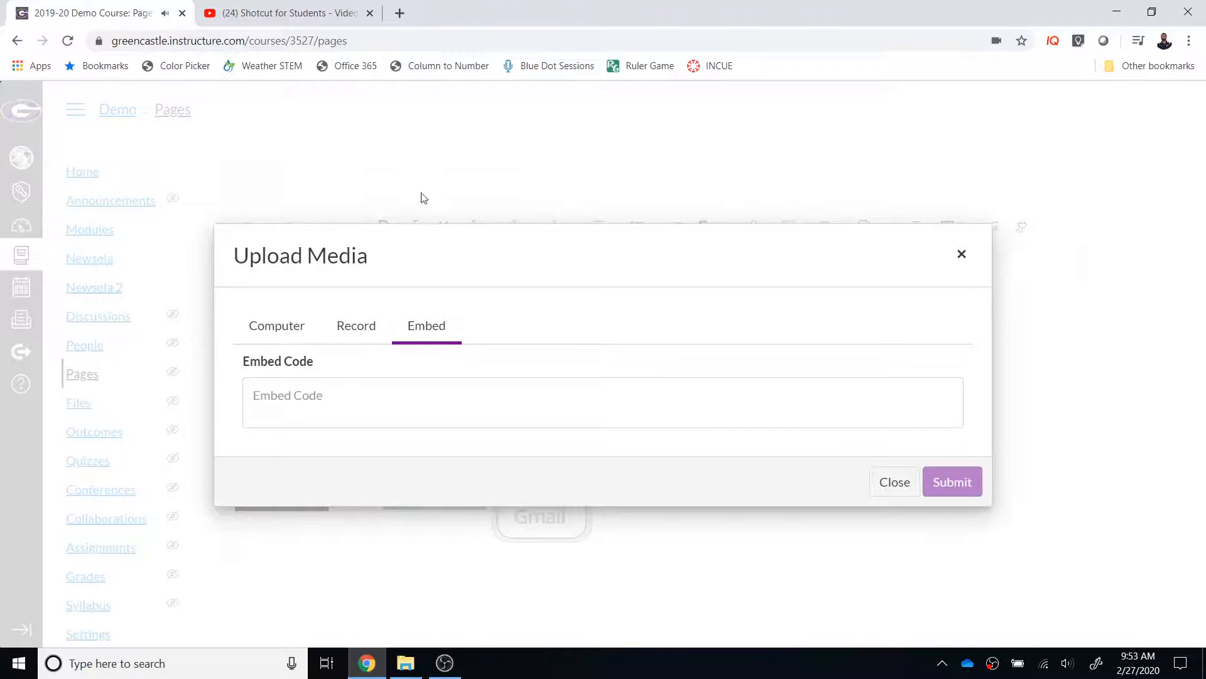
# Step: Switch to YouTube and copy the embed code of the video "Shotcut for Students - Video #1: Getting Started with Shotcut"
pyautogui.click(312, 16)
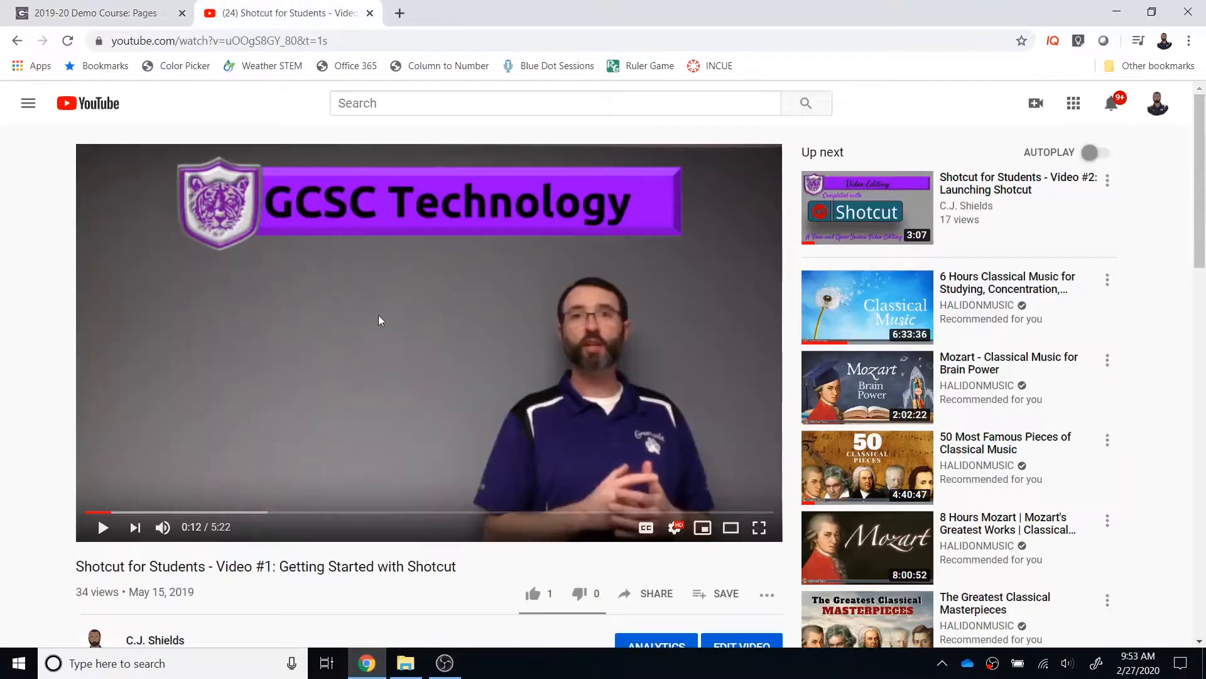
pyautogui.rightClick(378, 326)
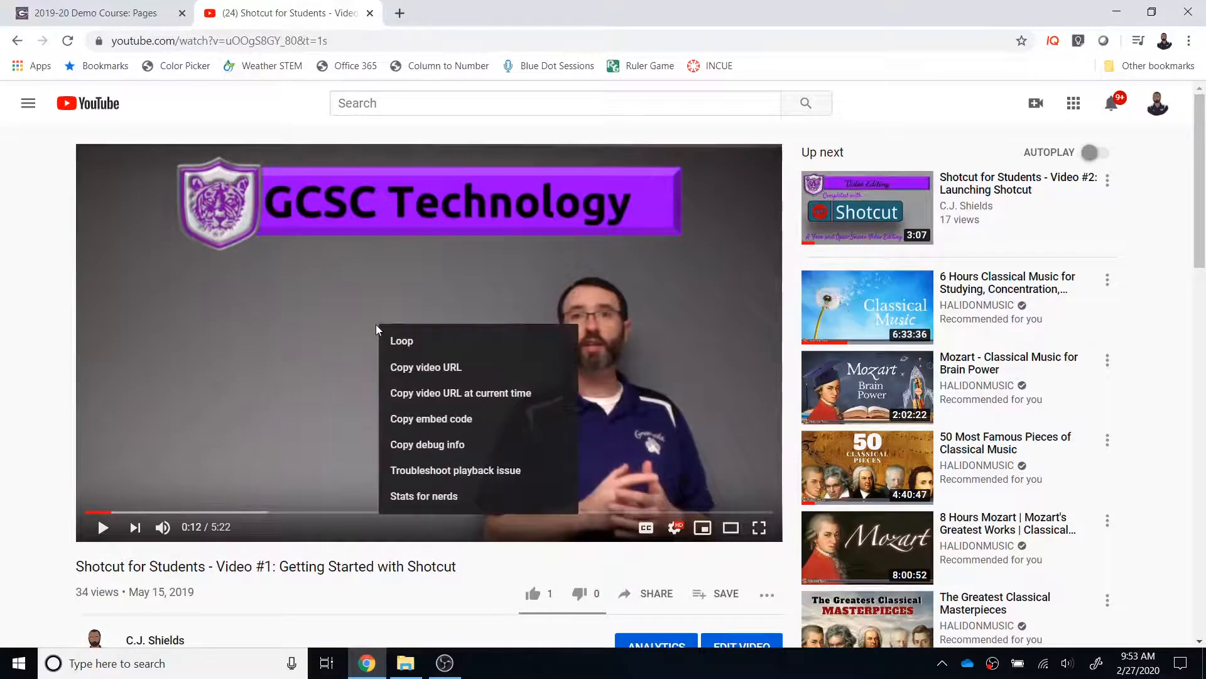
pyautogui.click(409, 417)
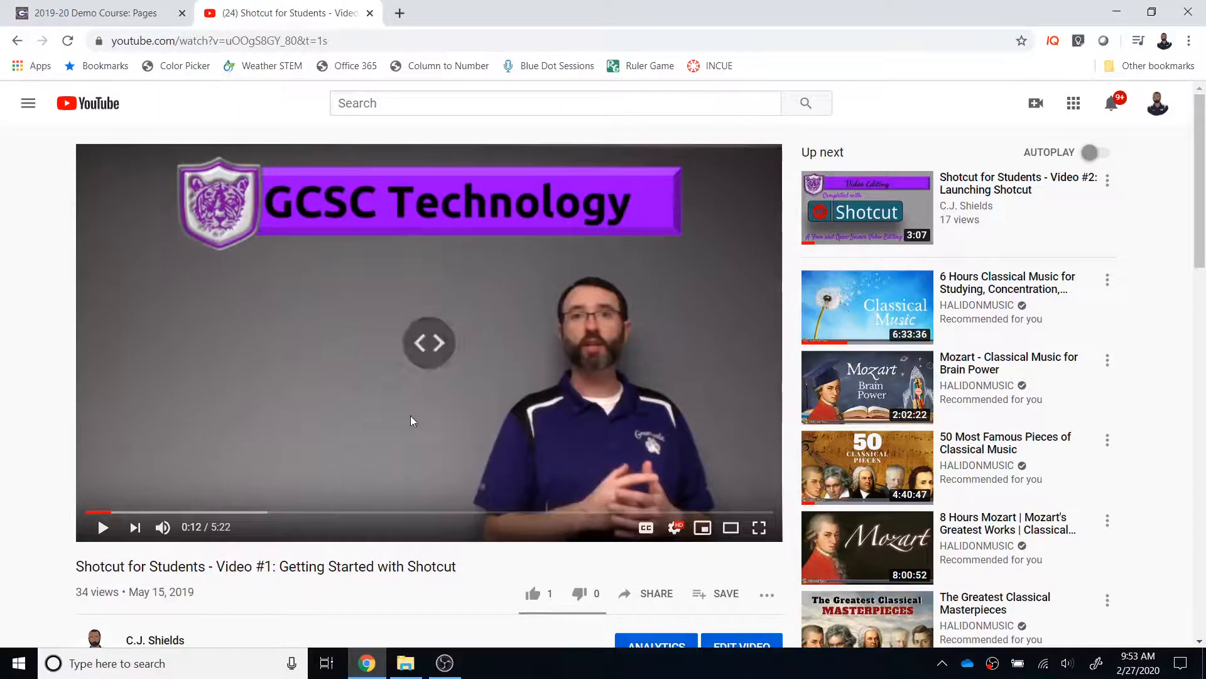
# Step: Return to the Canvas page, paste the copied YouTube code as the embed code and submit it to insert the video
pyautogui.click(125, 13)
pyautogui.click(533, 391)
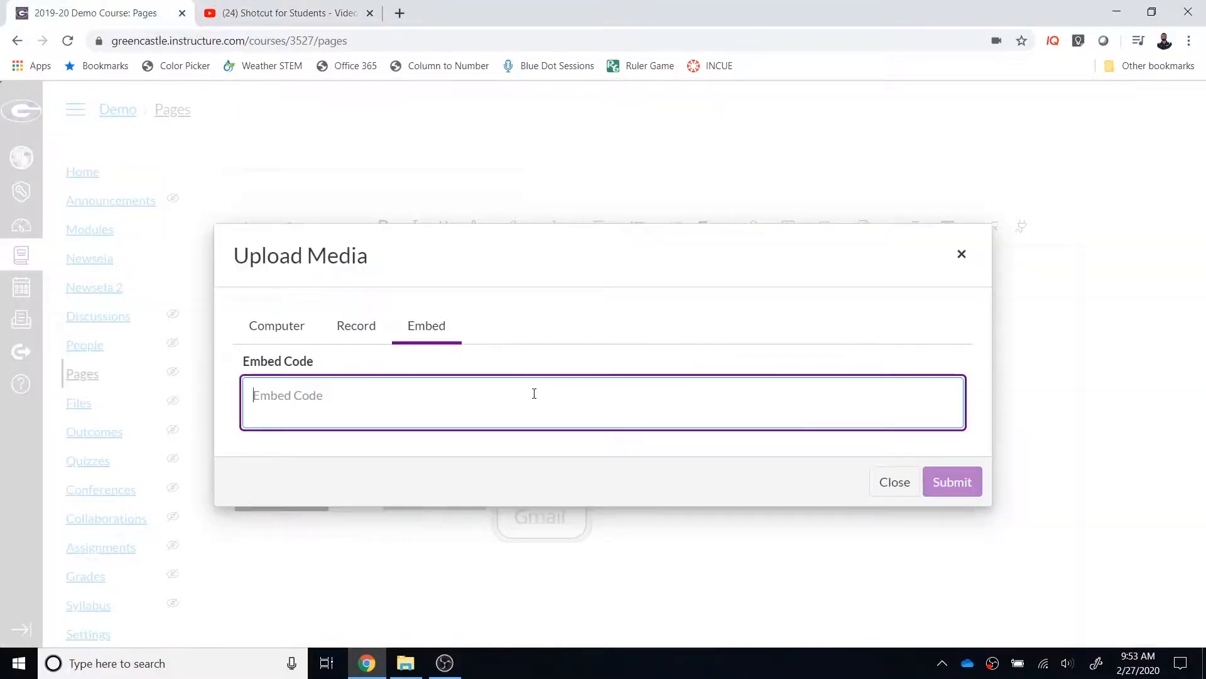
pyautogui.hotkey('ctrl', 'v')
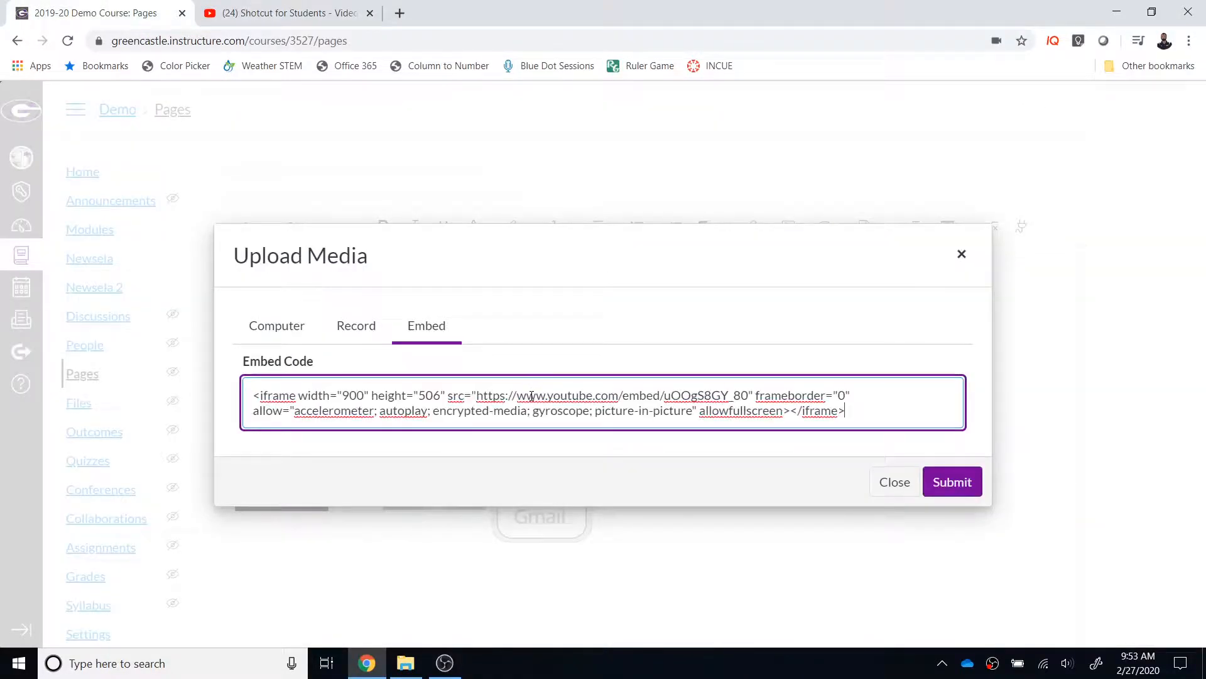
pyautogui.click(970, 481)
pyautogui.scroll(-3, 969, 472)
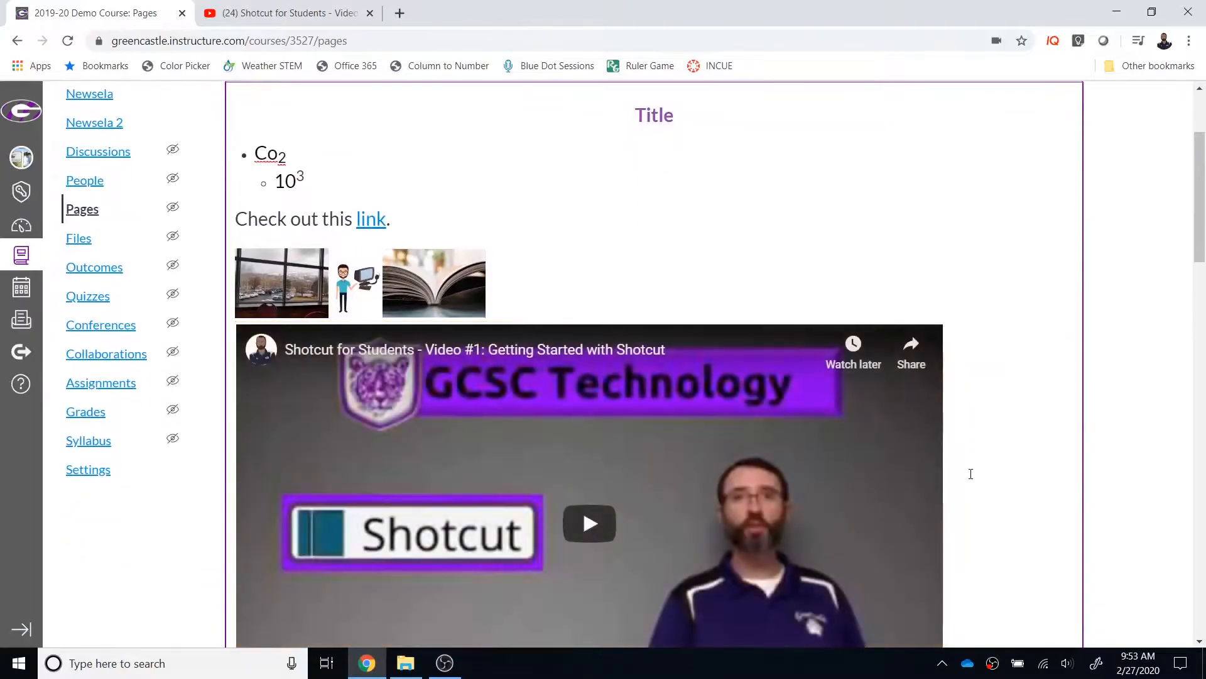
# Step: Examine the media files available for insertion in the course files and in the user files
pyautogui.scroll(3, 971, 473)
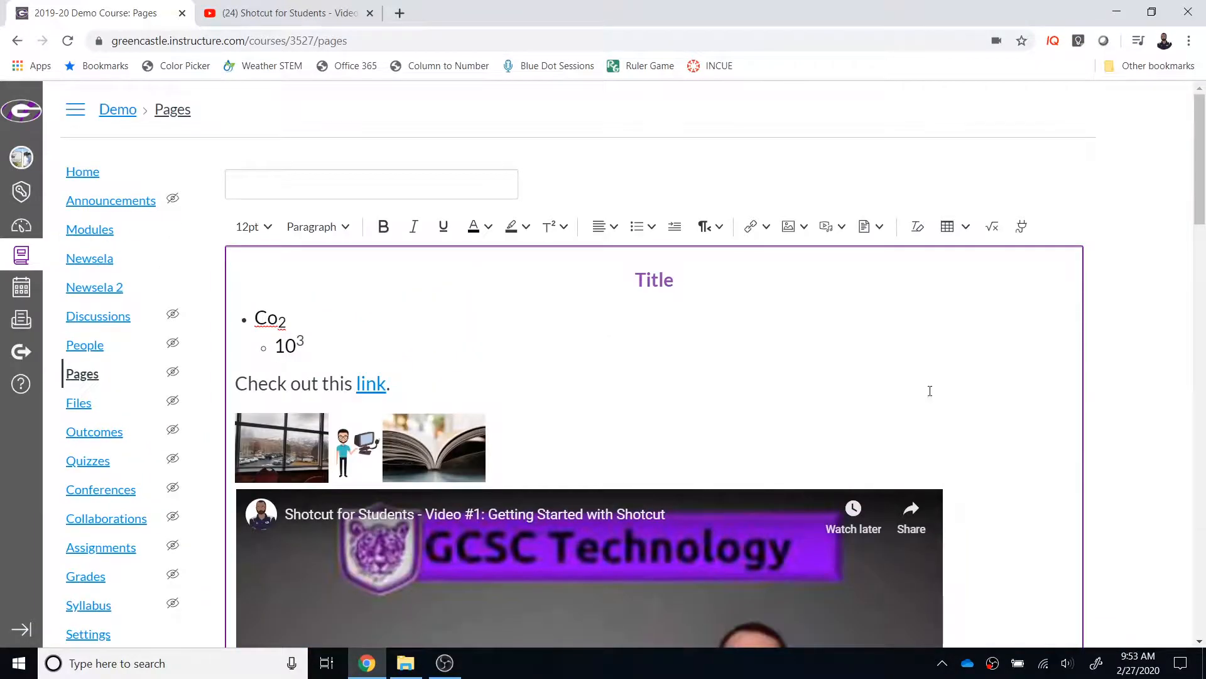
pyautogui.click(842, 234)
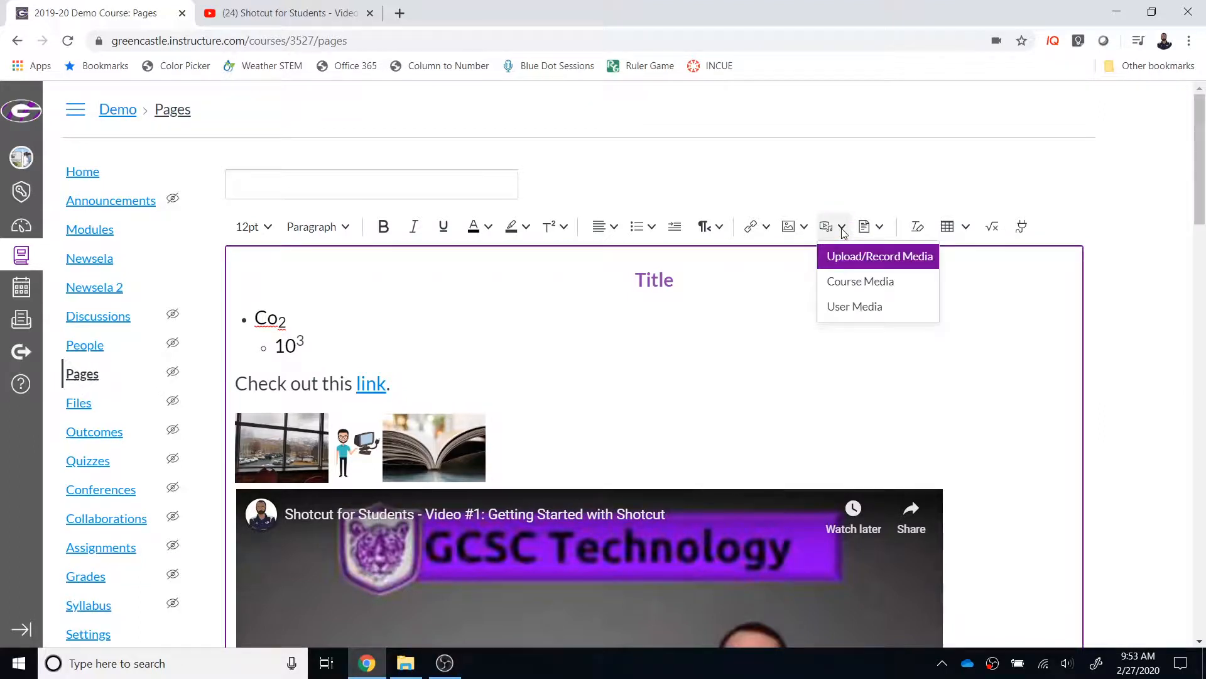
pyautogui.click(844, 279)
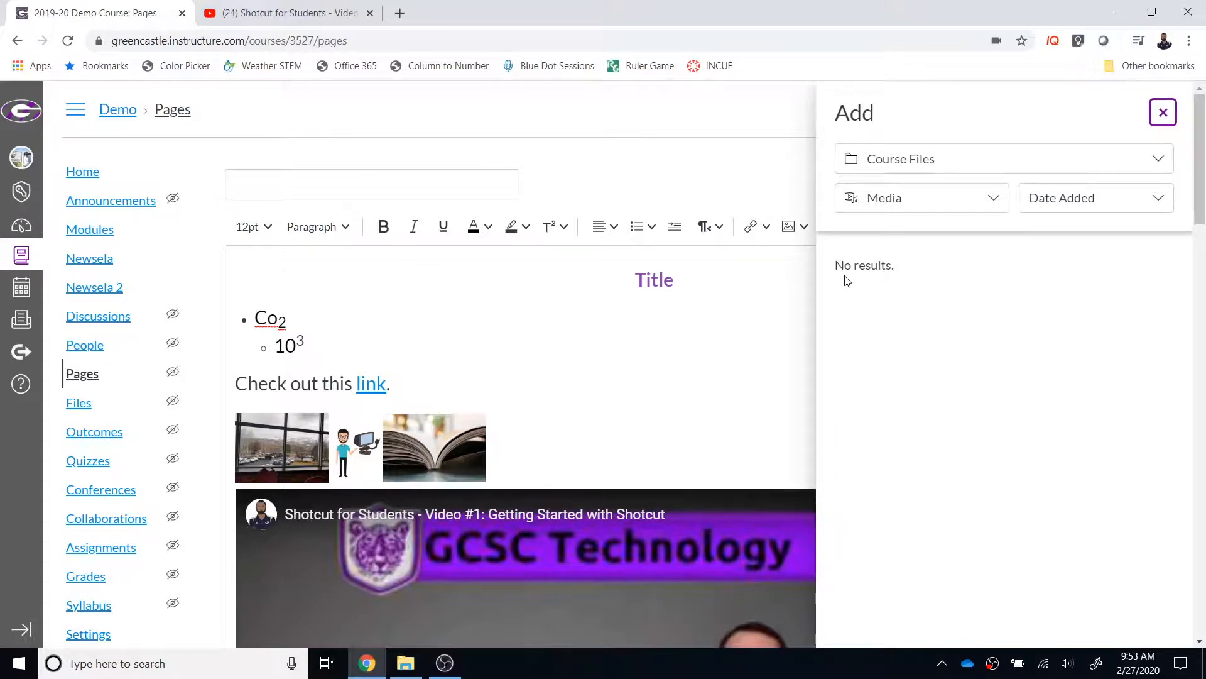
pyautogui.click(1158, 157)
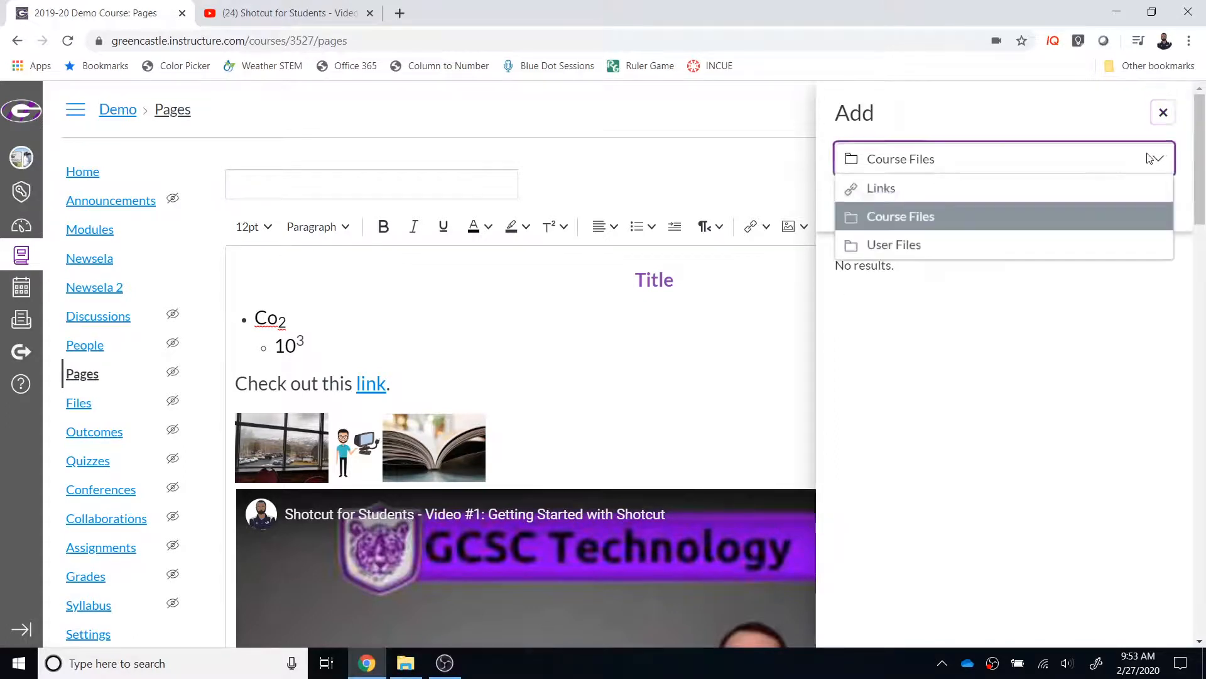
pyautogui.click(1087, 241)
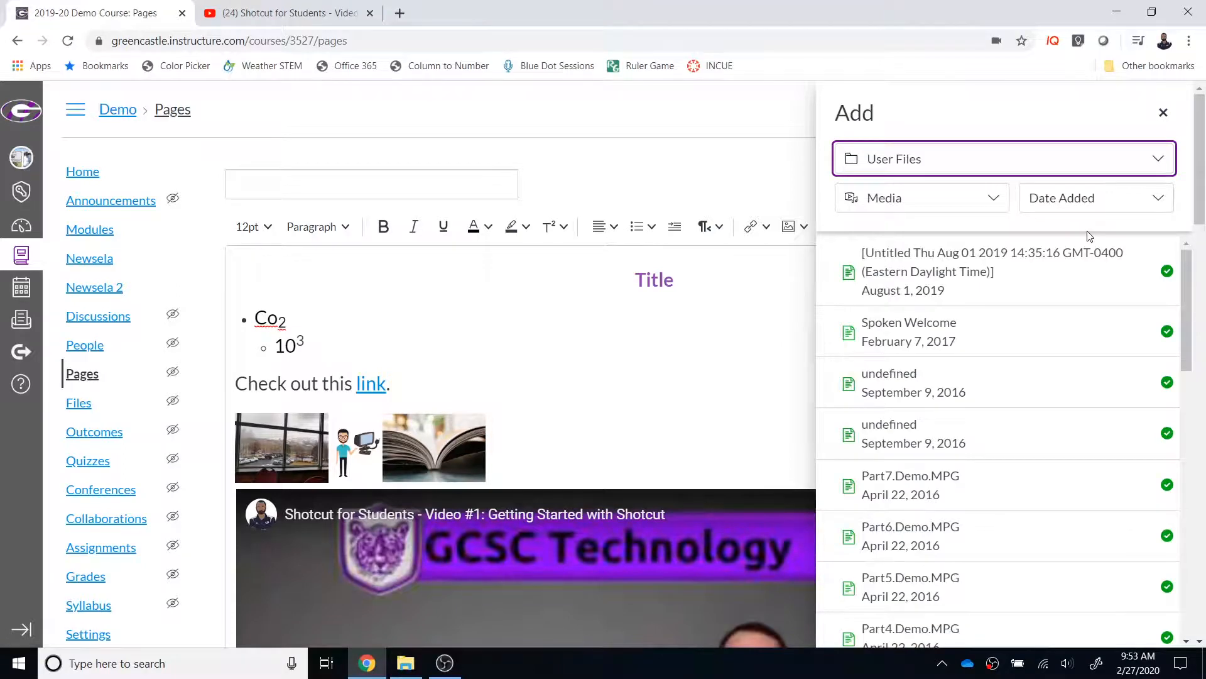
pyautogui.scroll(-5, 1118, 406)
pyautogui.scroll(4, 1118, 408)
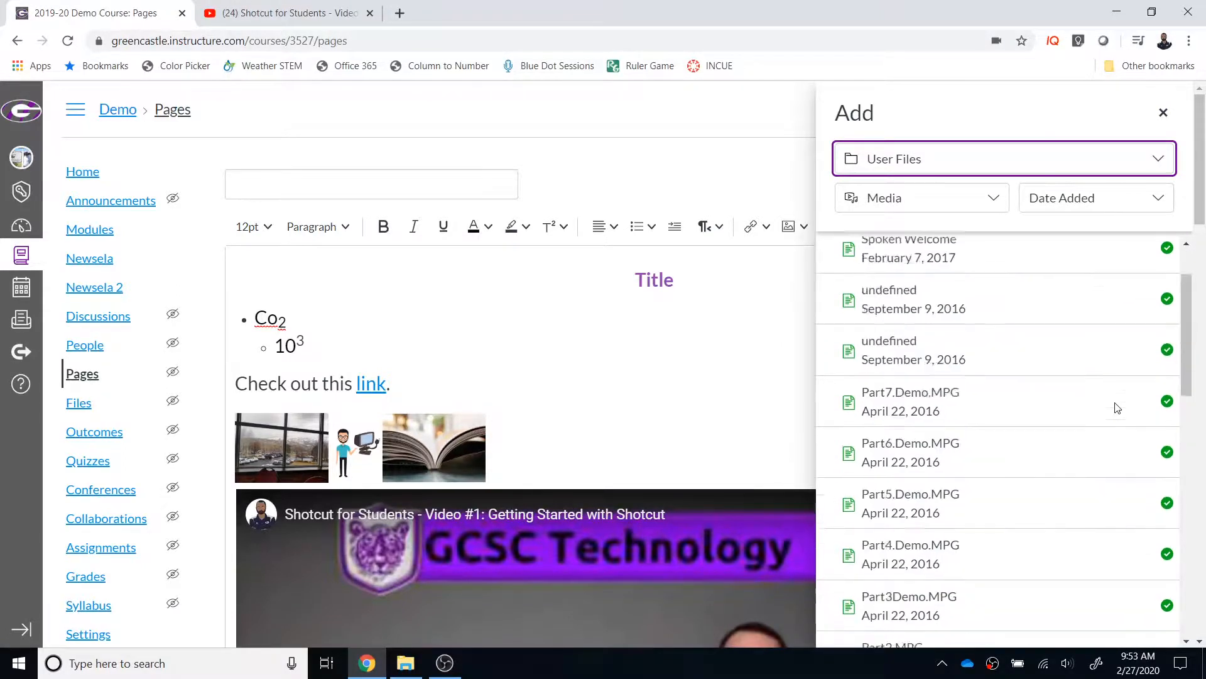
pyautogui.scroll(2, 1118, 408)
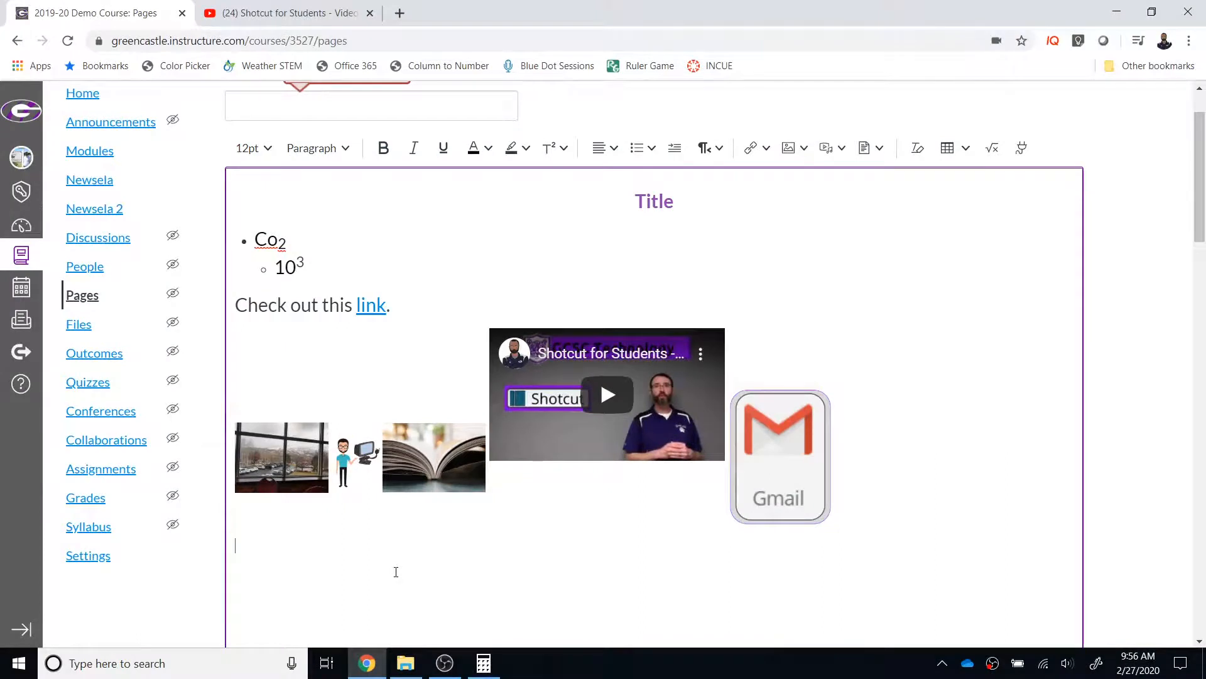
# Step: Upload the Banner Article PDF from the Downloads folder and insert it as a document link below the images
pyautogui.click(878, 155)
pyautogui.click(897, 178)
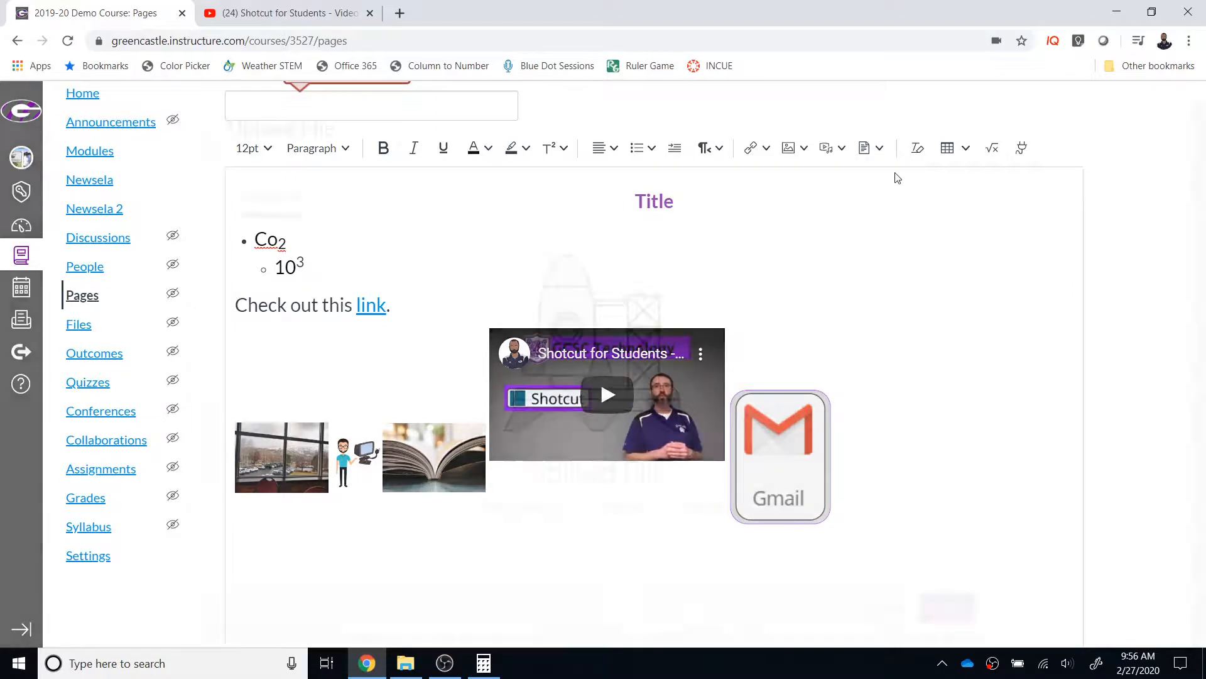
pyautogui.click(631, 420)
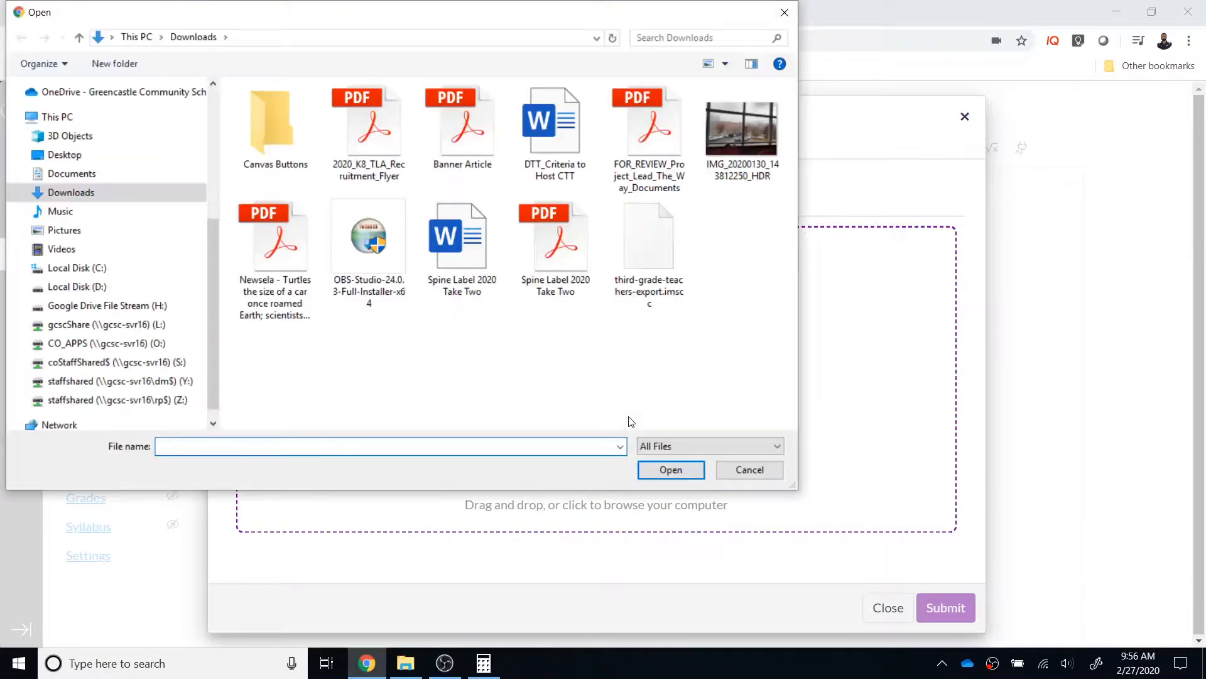
pyautogui.click(462, 126)
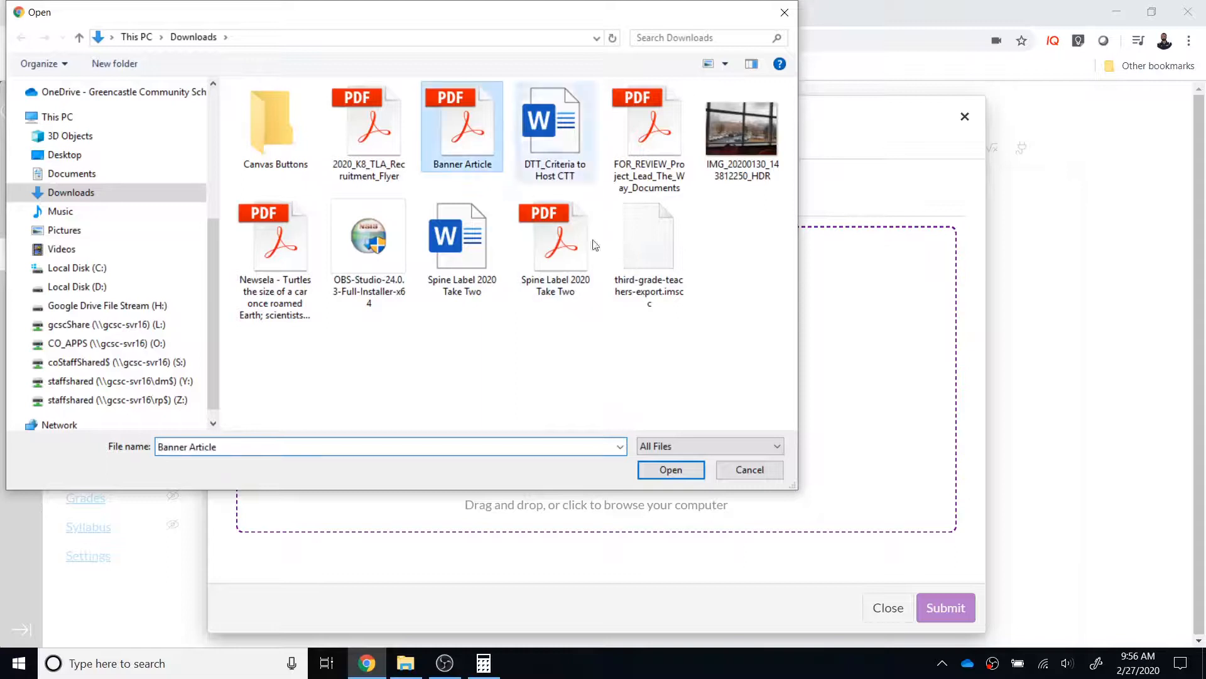
pyautogui.click(671, 470)
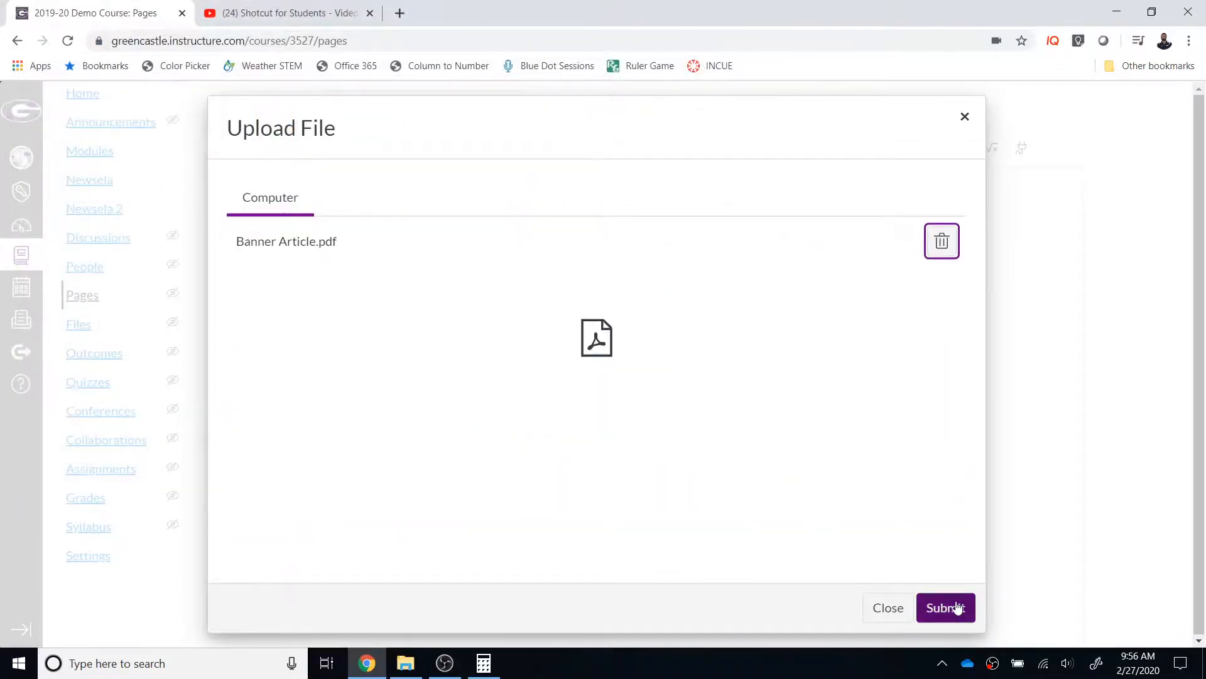
pyautogui.click(942, 608)
pyautogui.scroll(-1, 956, 600)
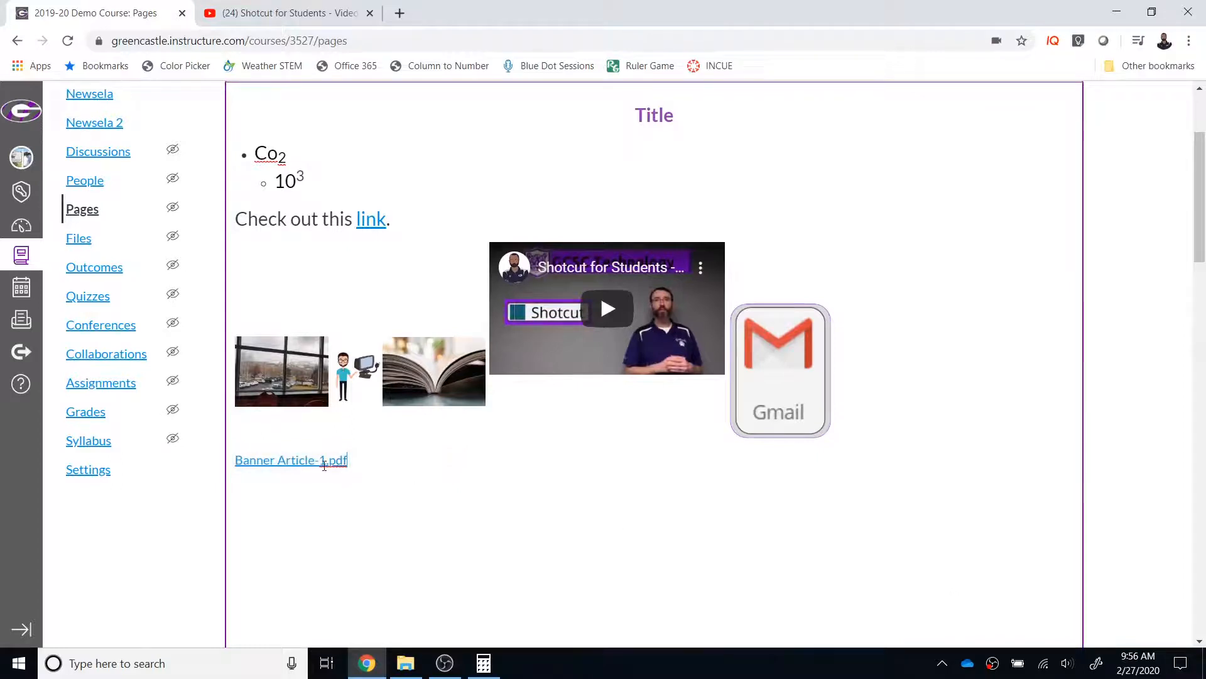
# Step: Examine the documents available for insertion in the course files and in the user files
pyautogui.scroll(2, 666, 377)
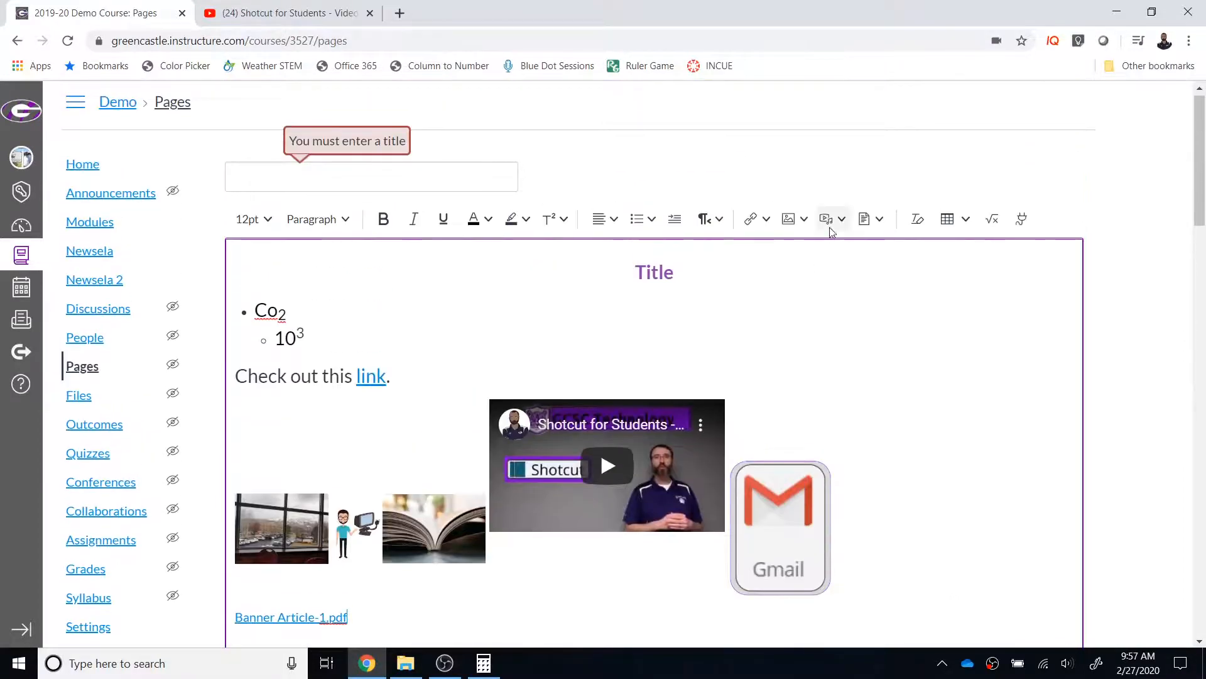
pyautogui.click(871, 219)
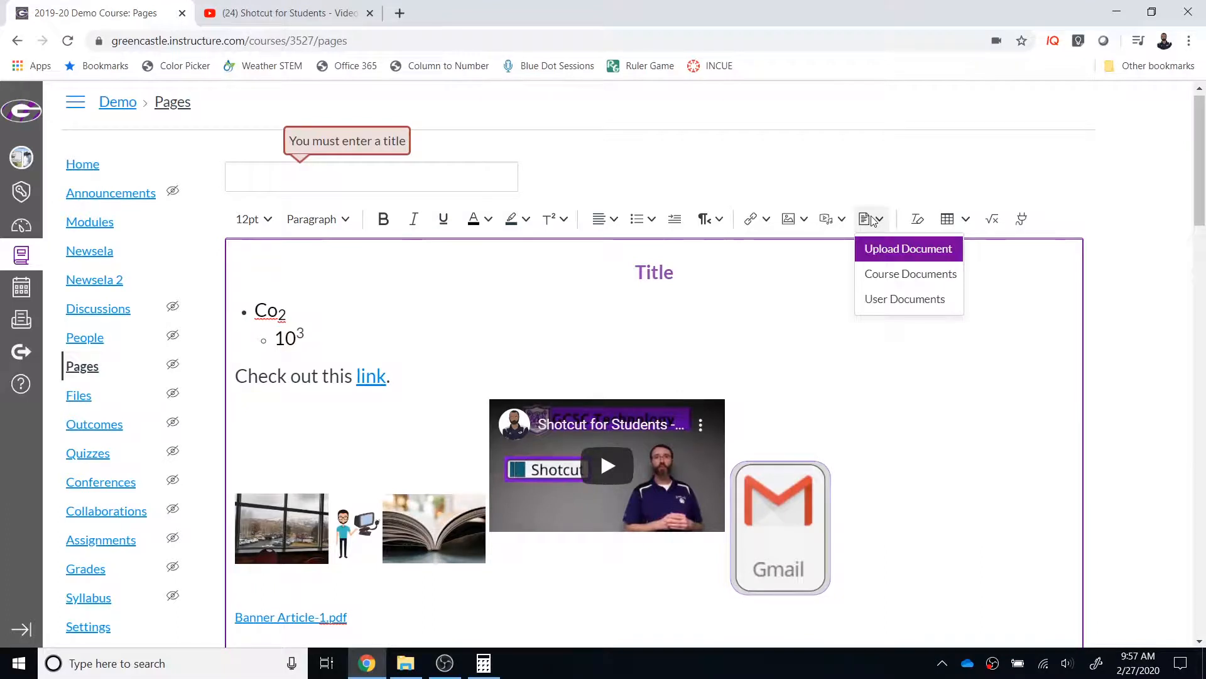
pyautogui.click(899, 273)
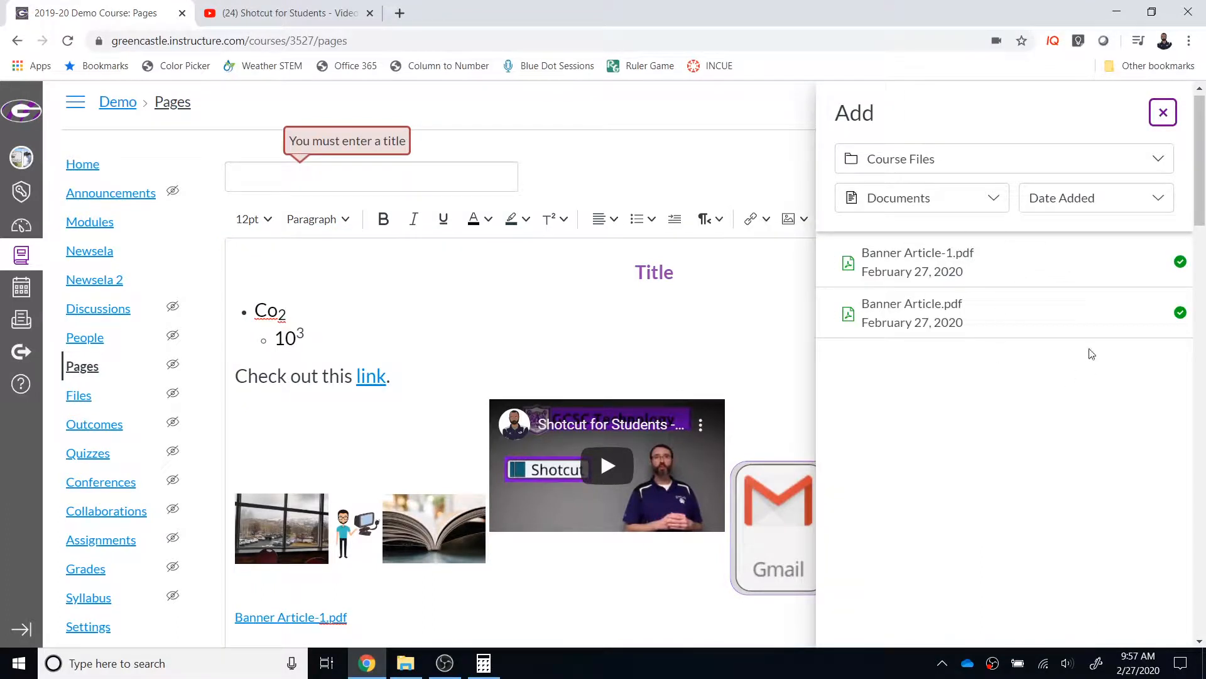
pyautogui.click(1177, 114)
pyautogui.click(1160, 162)
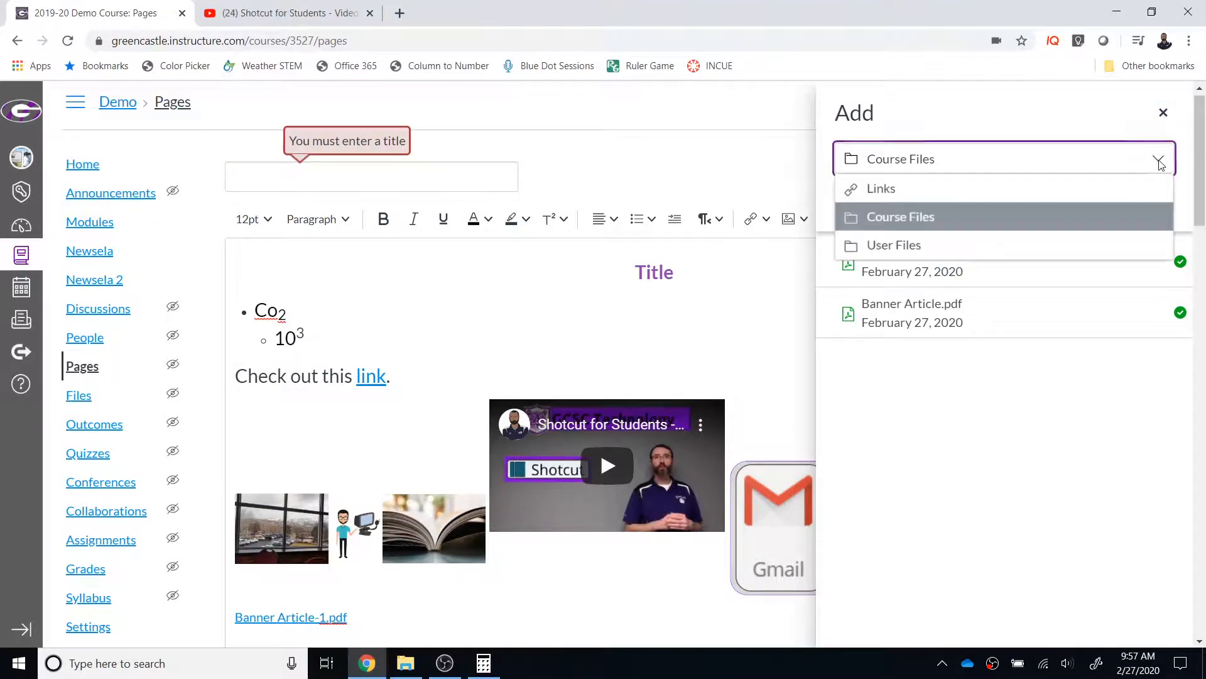
pyautogui.click(1114, 246)
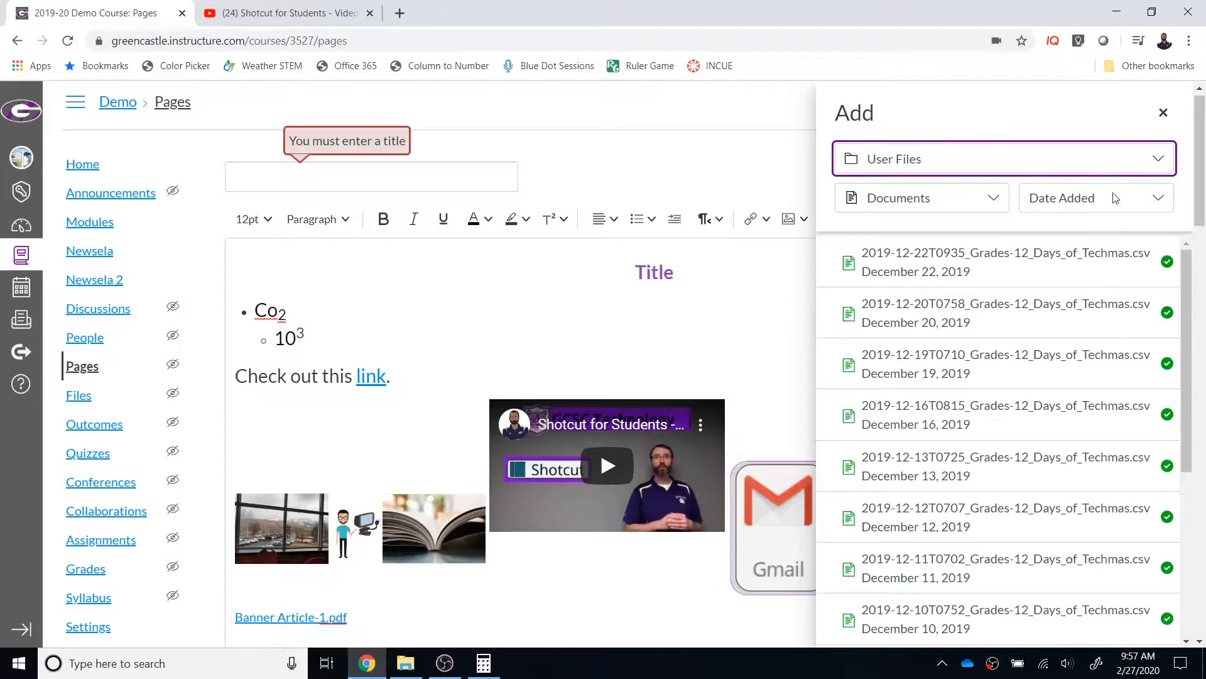
# Step: Filter the user files by Images and by Media to view each type, and close the file browser
pyautogui.click(994, 200)
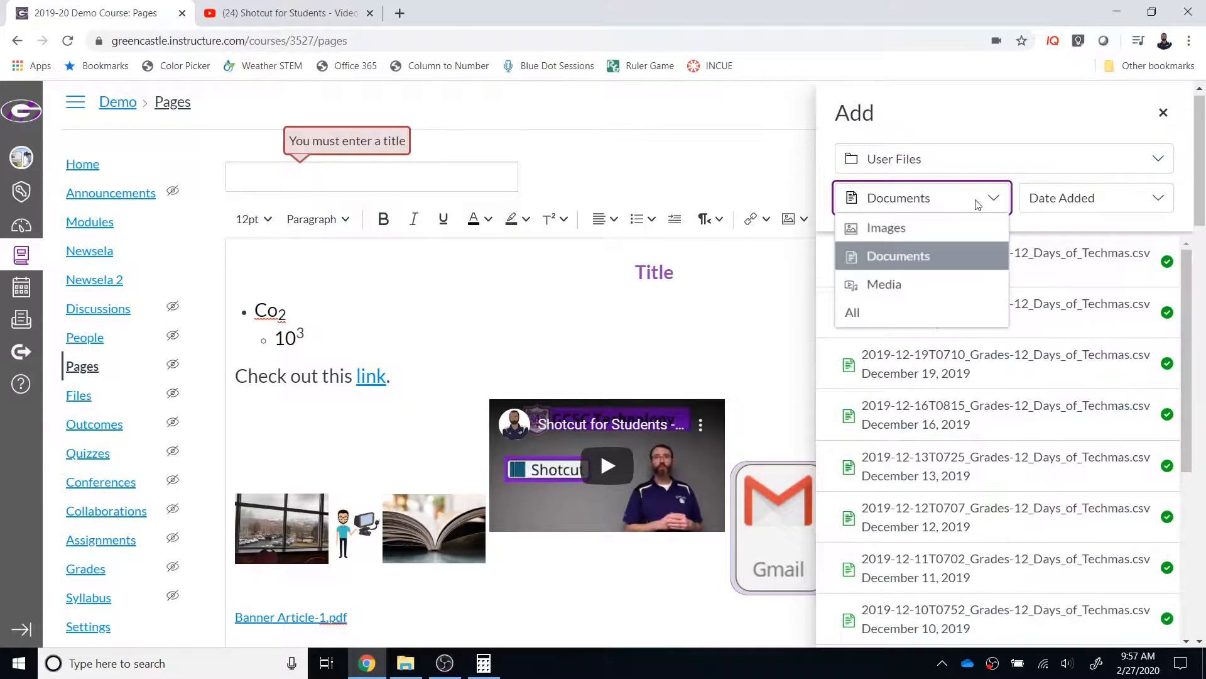
pyautogui.click(886, 228)
pyautogui.click(985, 201)
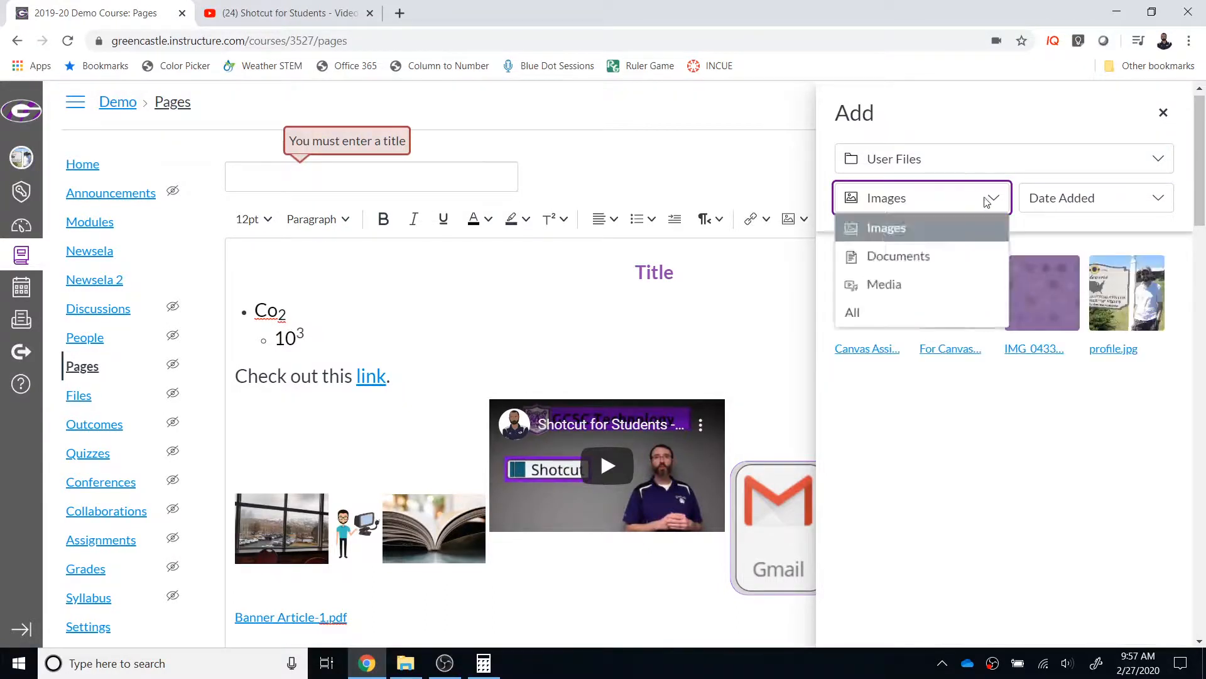
pyautogui.click(915, 280)
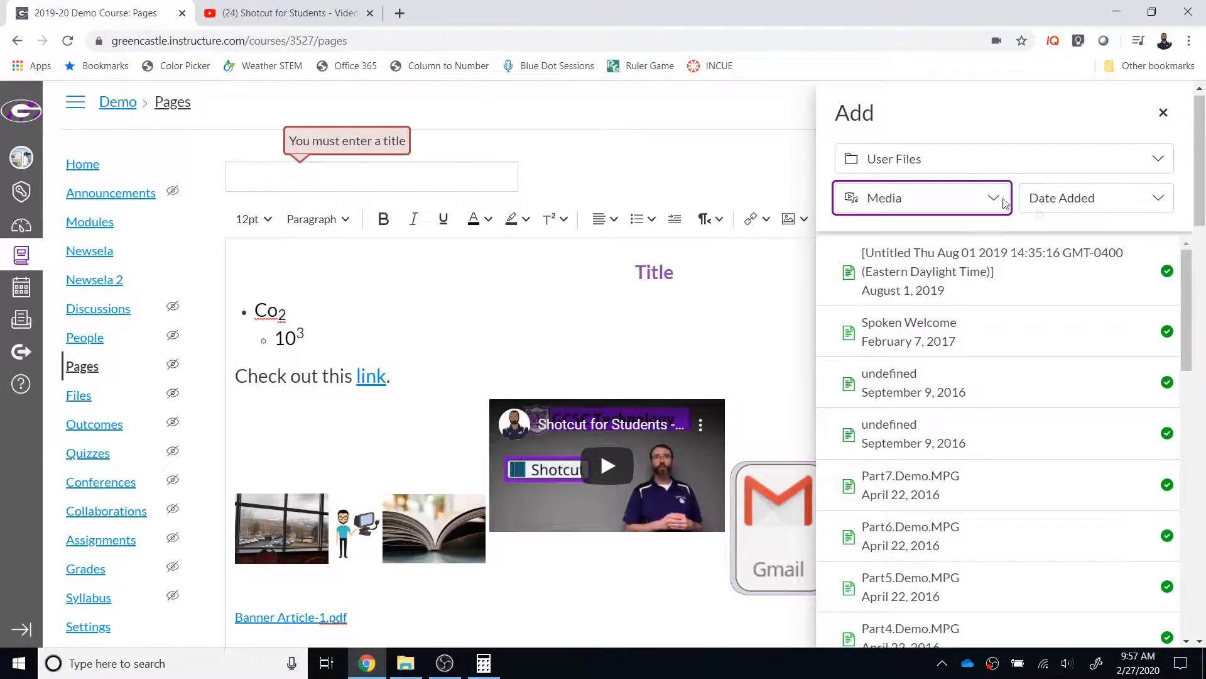
pyautogui.click(1163, 114)
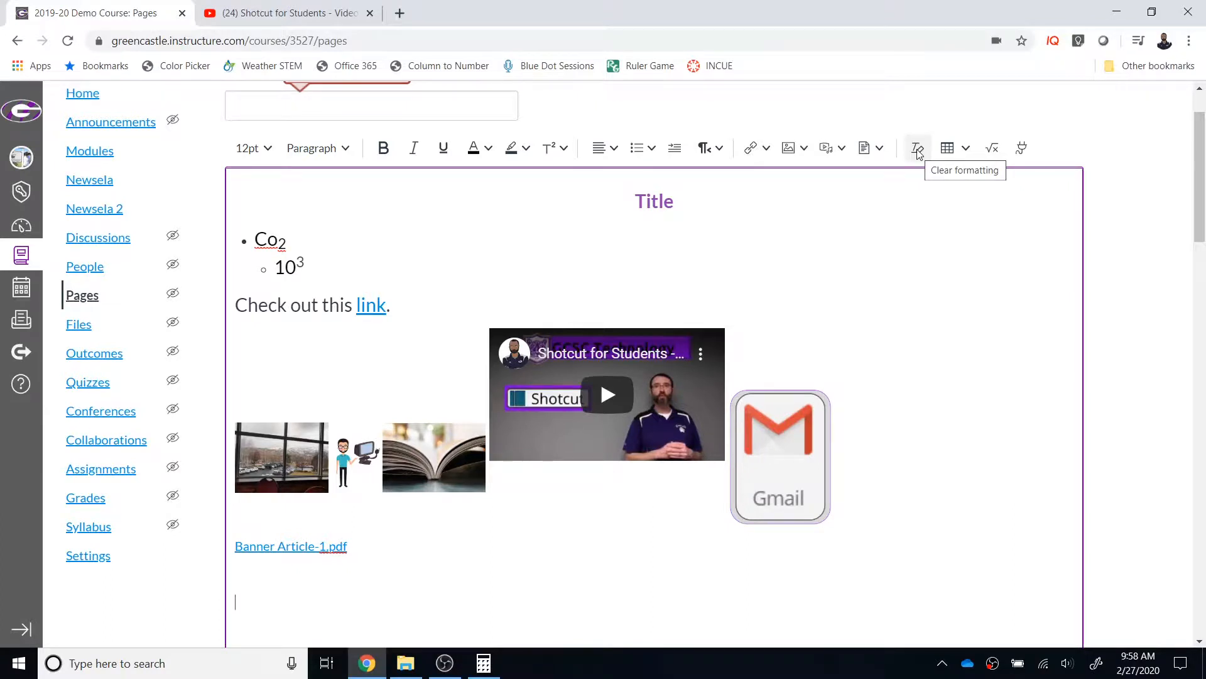
# Step: Insert a three-column table below the Banner Article link
pyautogui.click(967, 149)
pyautogui.moveTo(1019, 171)
pyautogui.click(1095, 211)
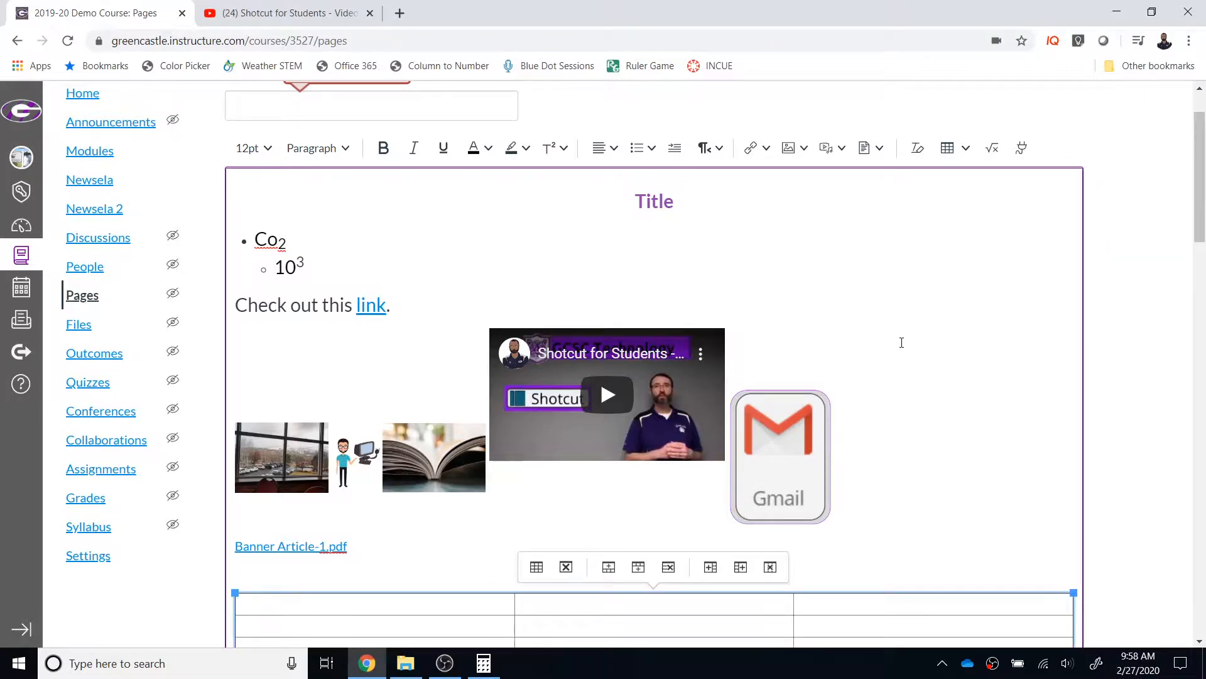
# Step: Review the options for table properties and cells, and view the equation editor's basic math symbols without inserting an equation
pyautogui.click(966, 149)
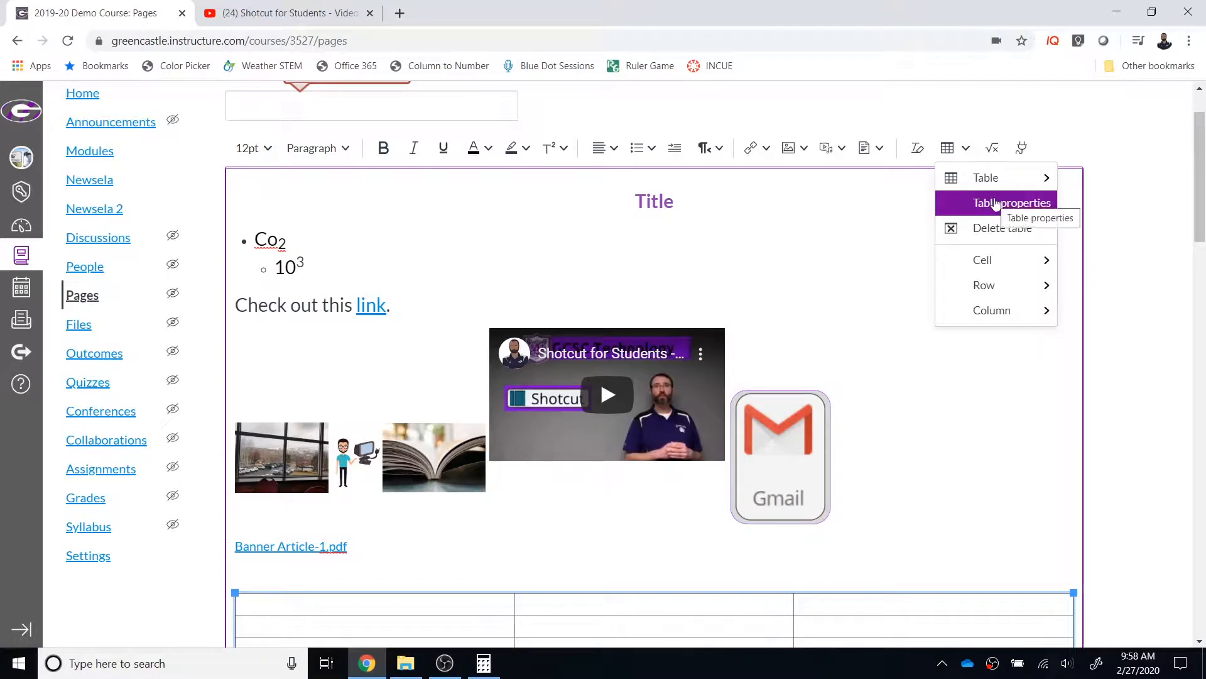
pyautogui.moveTo(1000, 288)
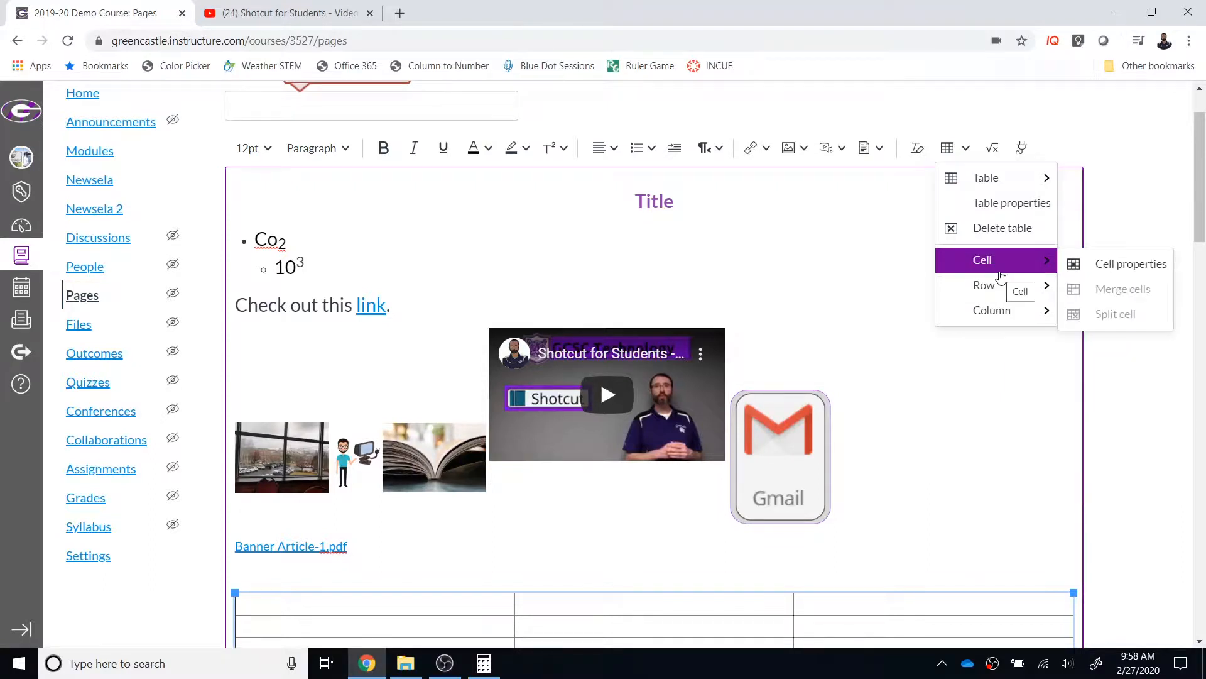
pyautogui.click(994, 154)
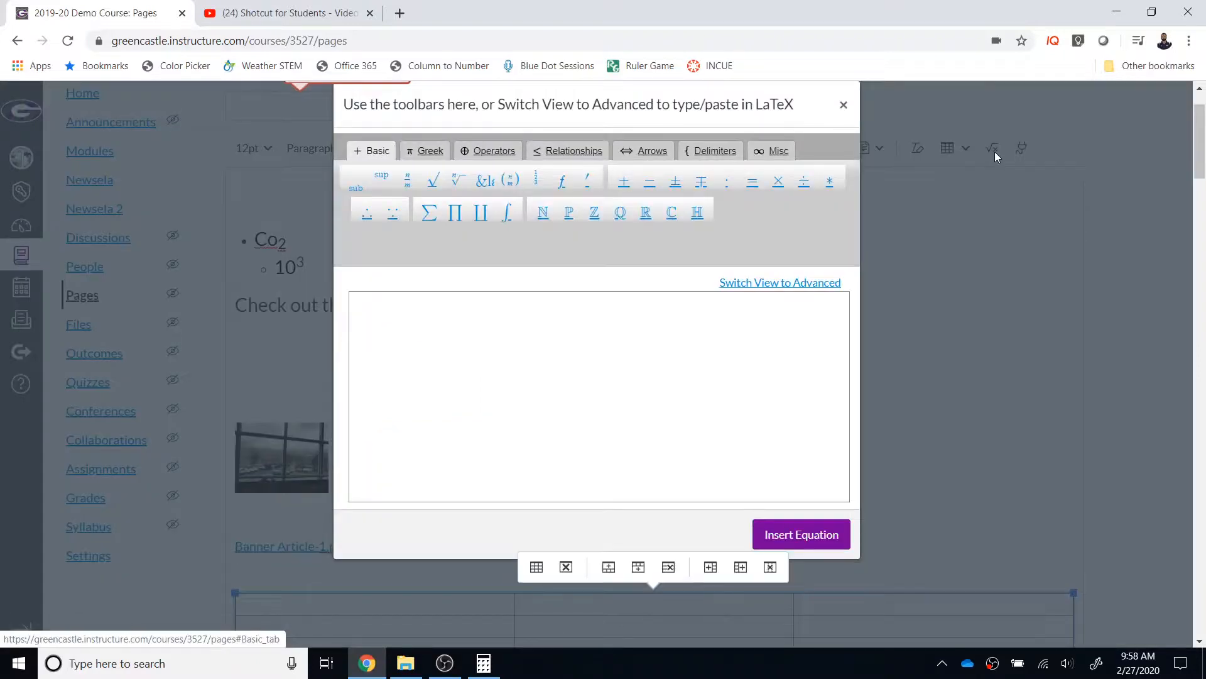
pyautogui.click(844, 105)
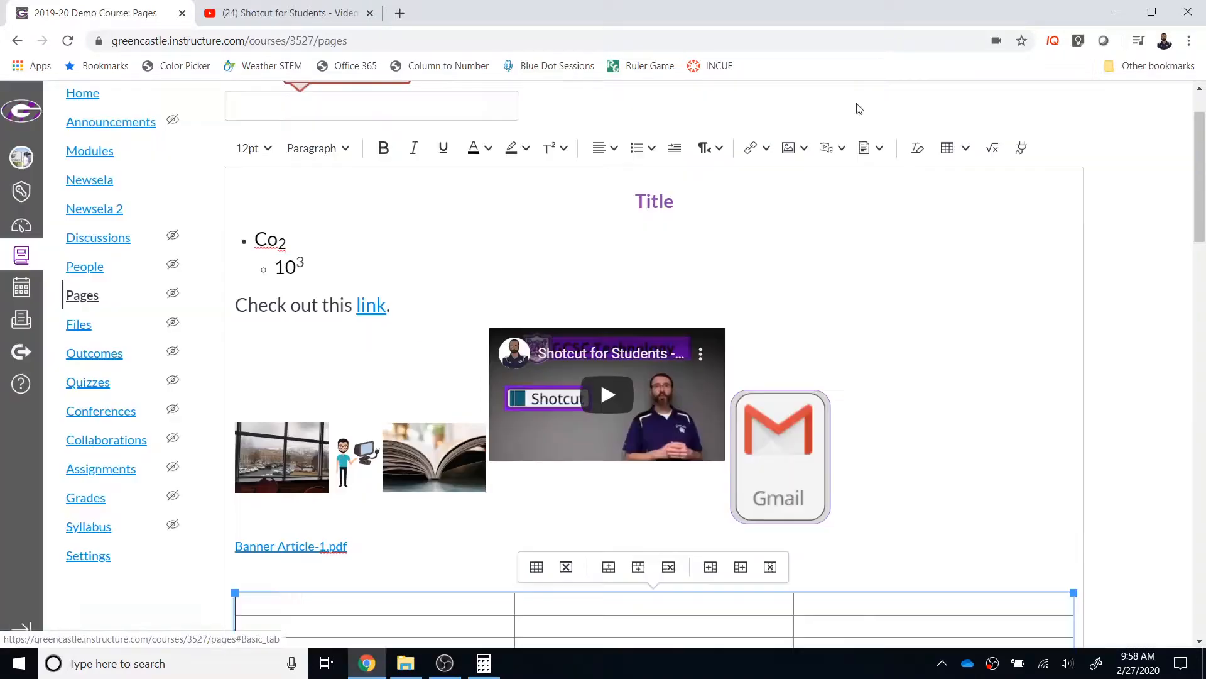
# Step: Open Commons Favorites from the editor's available apps and view the embeddable content types it can be filtered by
pyautogui.click(1024, 149)
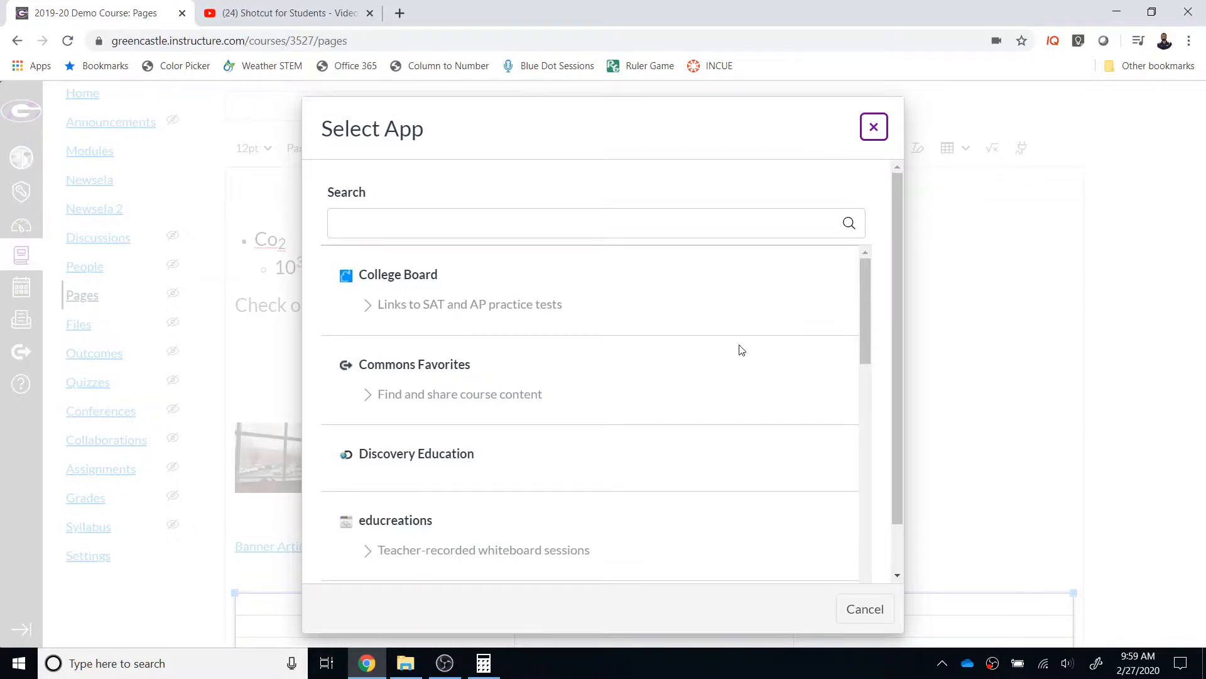
pyautogui.click(420, 379)
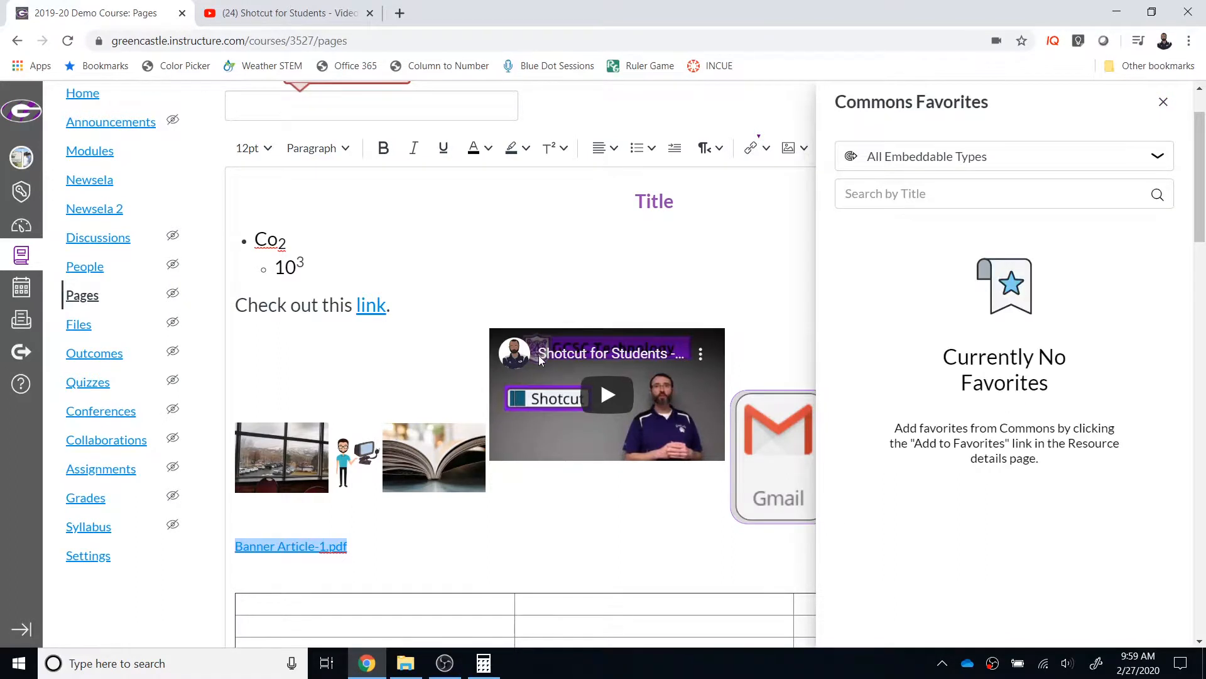
pyautogui.click(1156, 156)
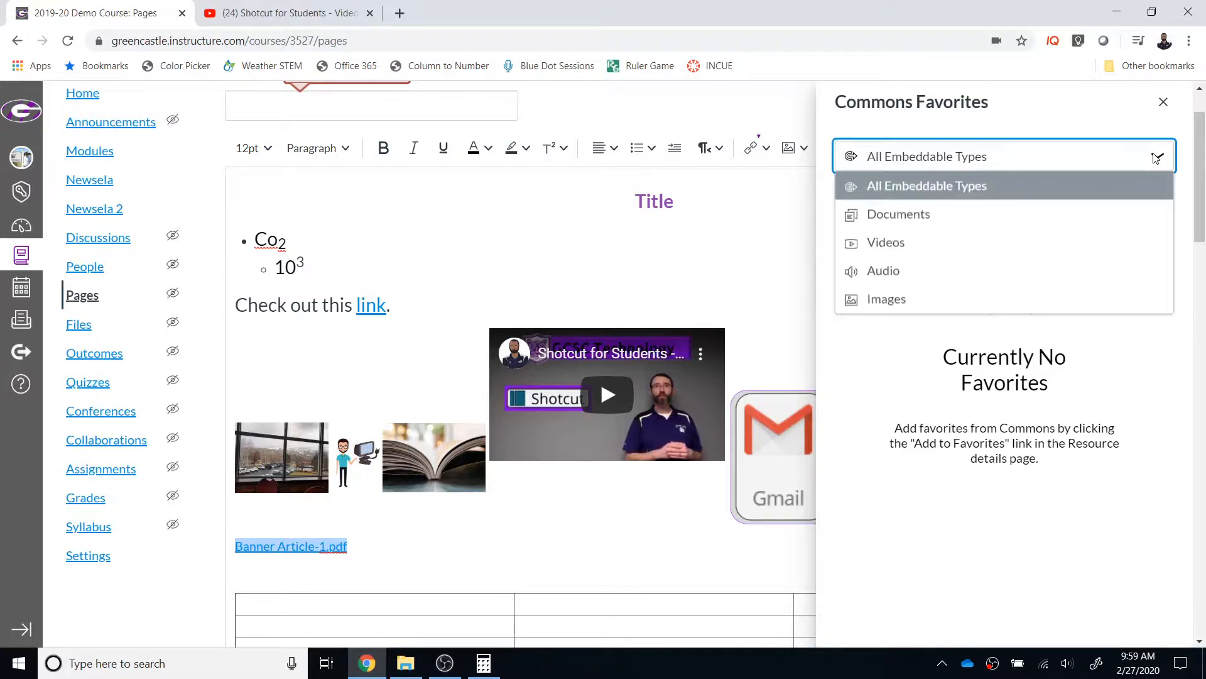